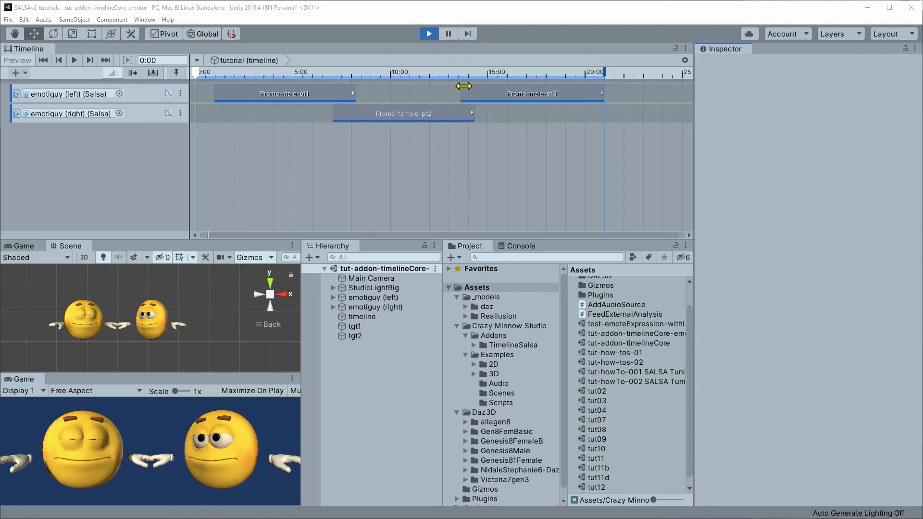
# Stop the tutorial timeline preview, leaving the playhead at 21:00
pyautogui.click(428, 33)
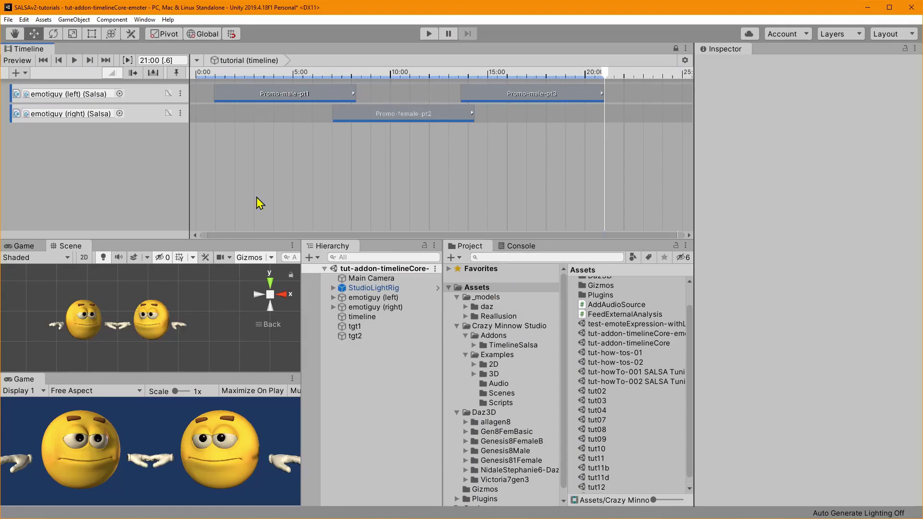
# Switch off both Snap to Frame and Edge Snap in the Timeline settings menu
pyautogui.click(685, 61)
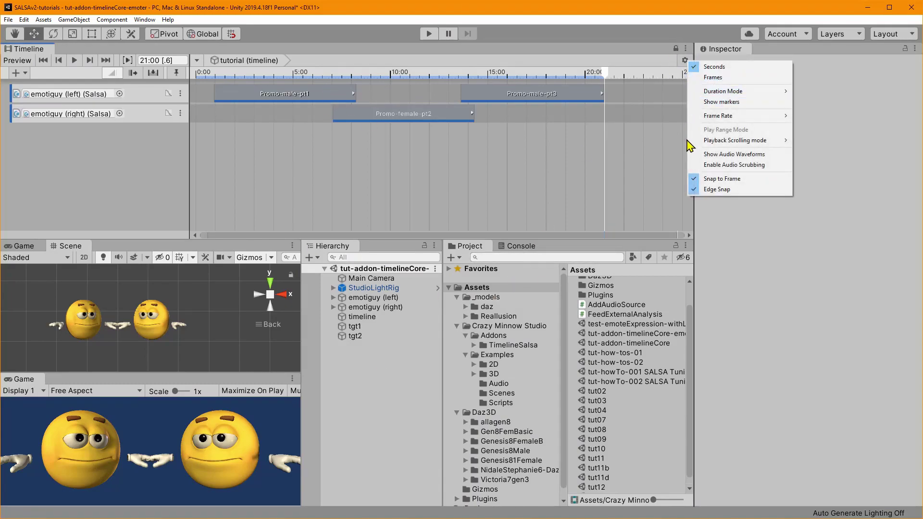
pyautogui.click(717, 180)
pyautogui.click(684, 60)
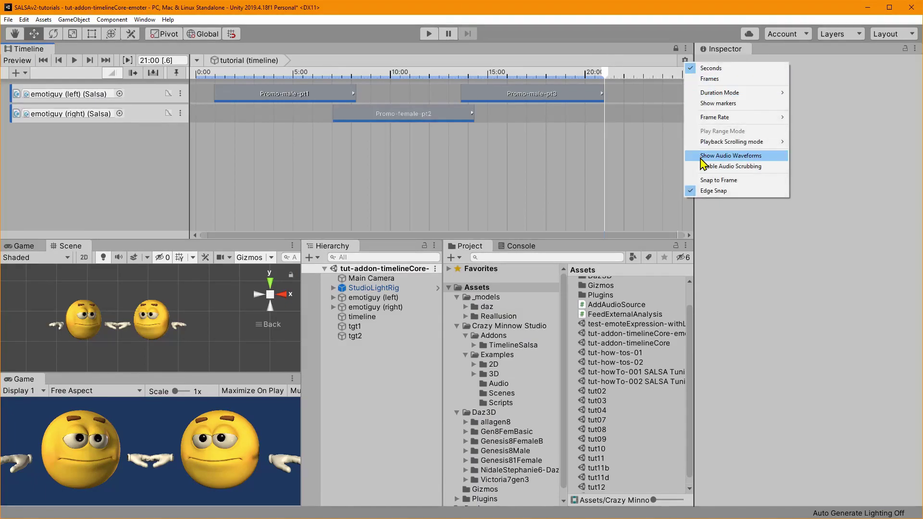
pyautogui.click(712, 190)
pyautogui.click(683, 62)
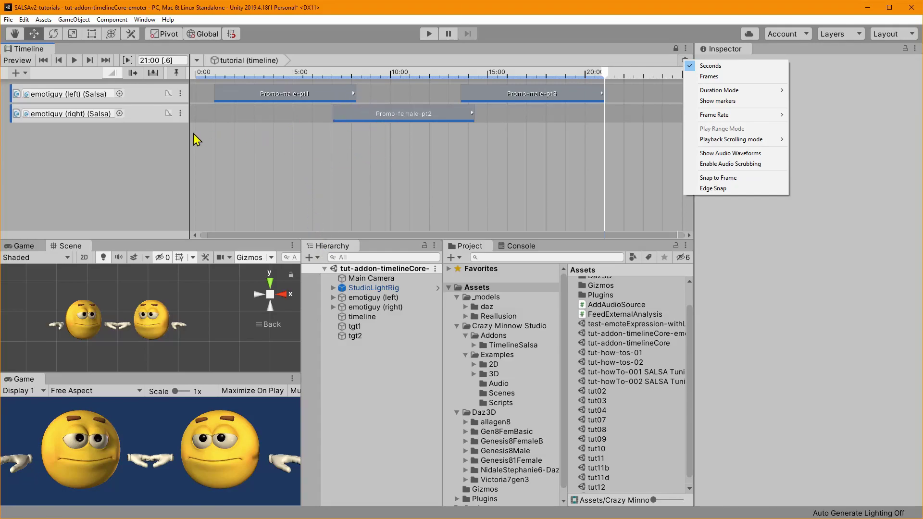
# Add a CrazyMinnow.SALSA.Timeline Emoter Control Track and move it directly under emotiguy (left)
pyautogui.rightClick(99, 158)
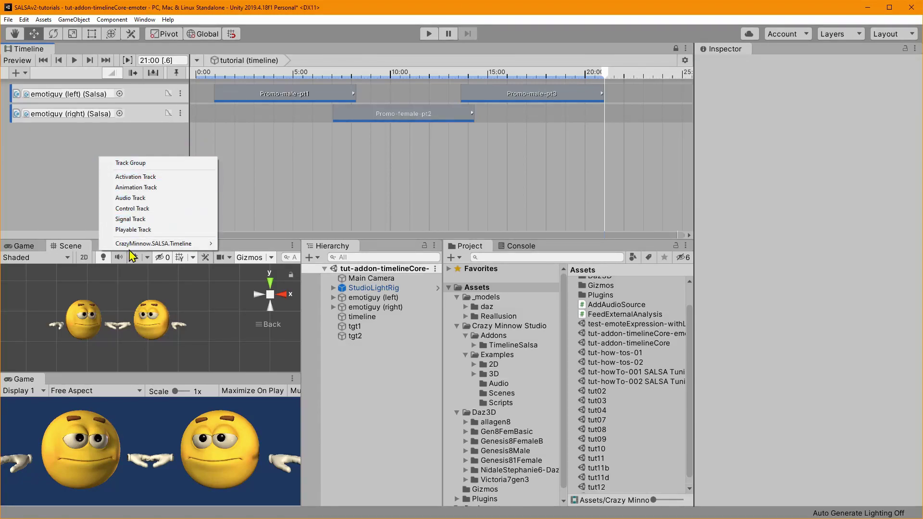
pyautogui.moveTo(140, 244)
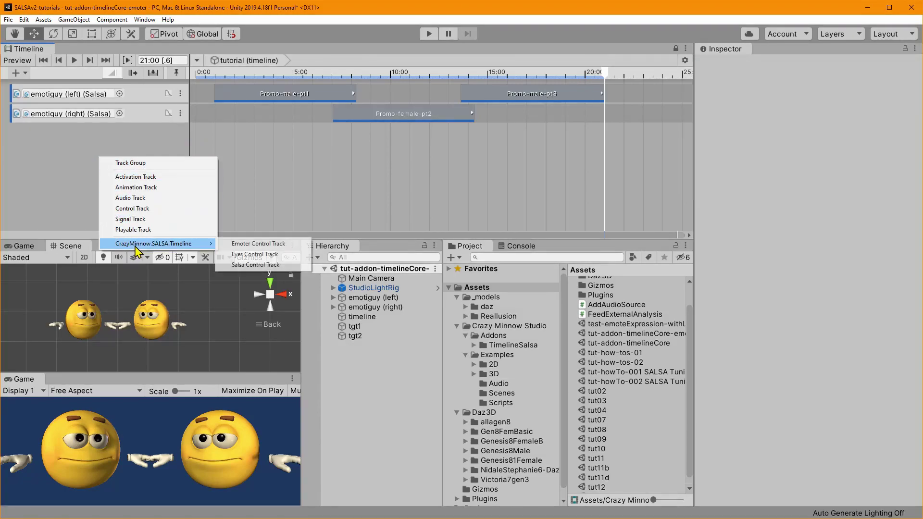
pyautogui.click(258, 245)
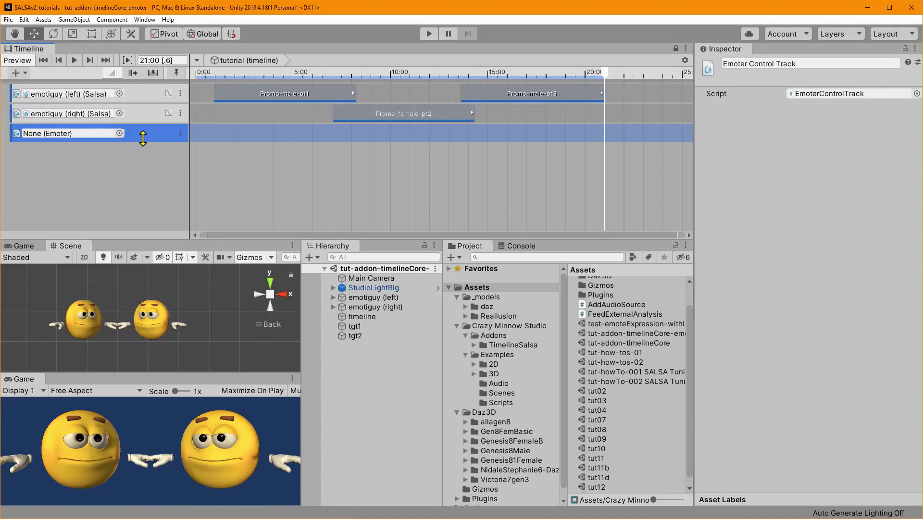
pyautogui.moveTo(17, 137); pyautogui.dragTo(22, 108)
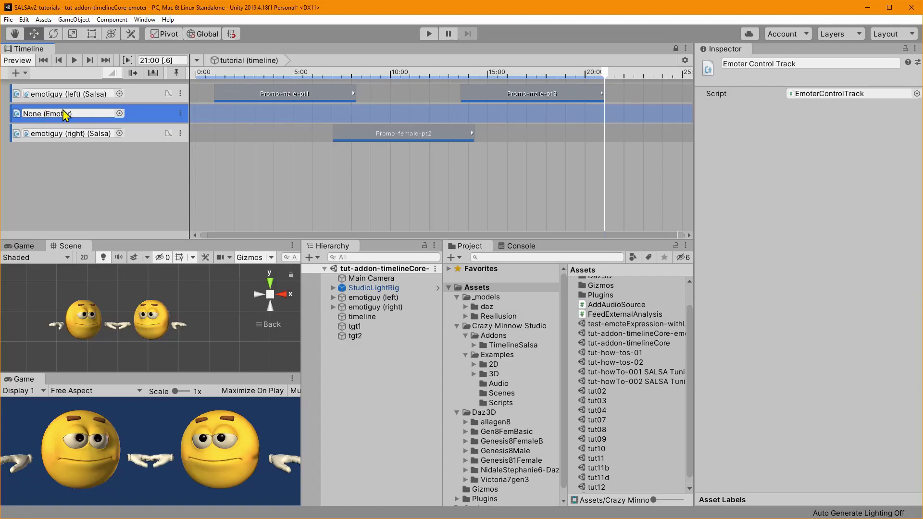
# Add a 5-second EmoterControl clip at about 3.7 s and bind the track to emotiguy (left)
pyautogui.rightClick(273, 113)
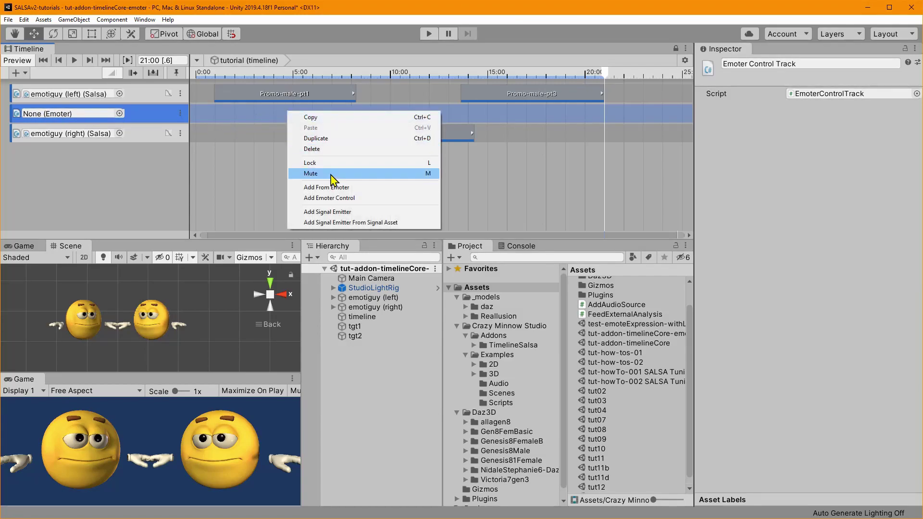
pyautogui.click(299, 198)
pyautogui.moveTo(323, 118); pyautogui.dragTo(306, 118)
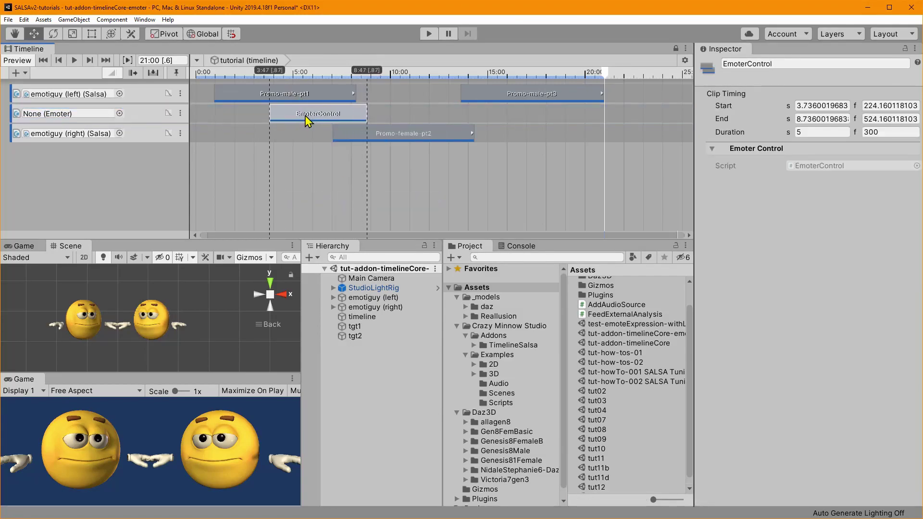
pyautogui.click(350, 116)
pyautogui.click(350, 116)
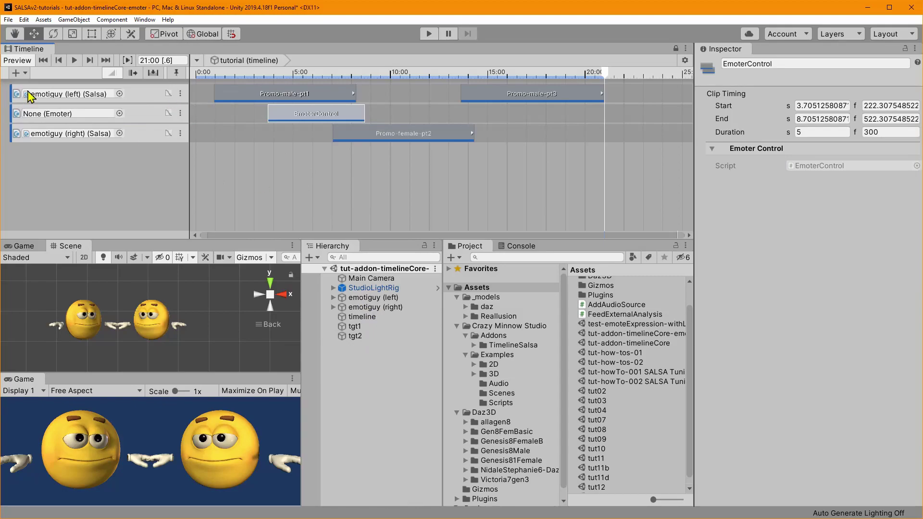
pyautogui.moveTo(368, 300); pyautogui.dragTo(89, 114)
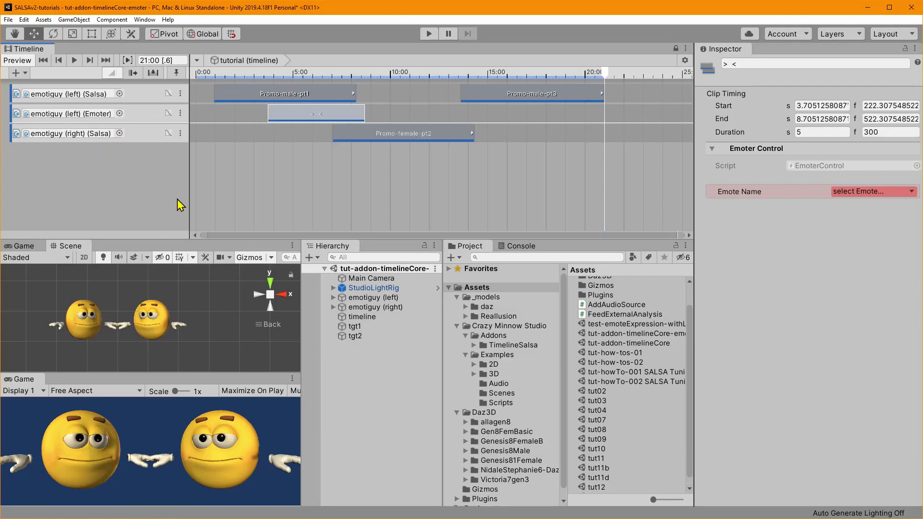
# Start the clip at about 2.96 s, set its emote to surprise, and select emotiguy (left)
pyautogui.moveTo(320, 115)
pyautogui.mouseDown()
pyautogui.moveTo(303, 116)
pyautogui.moveTo(331, 116)
pyautogui.moveTo(305, 115)
pyautogui.mouseUp()
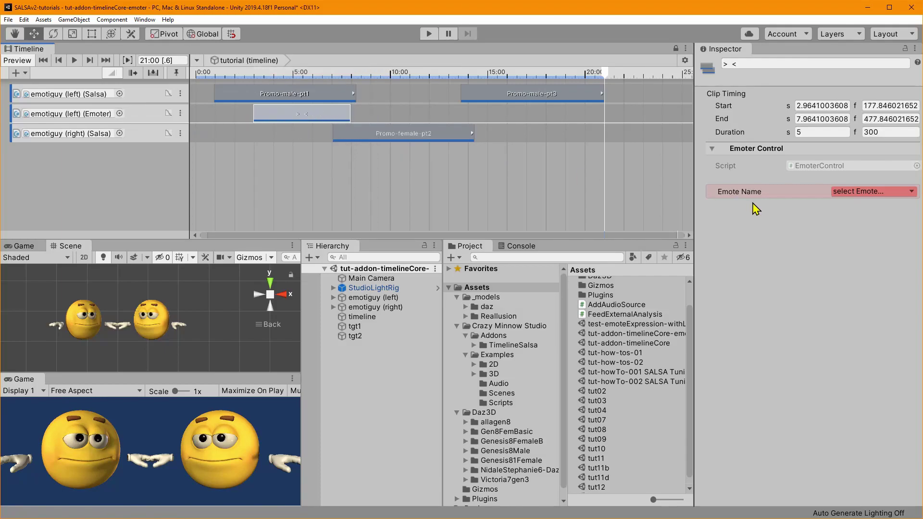
pyautogui.click(865, 193)
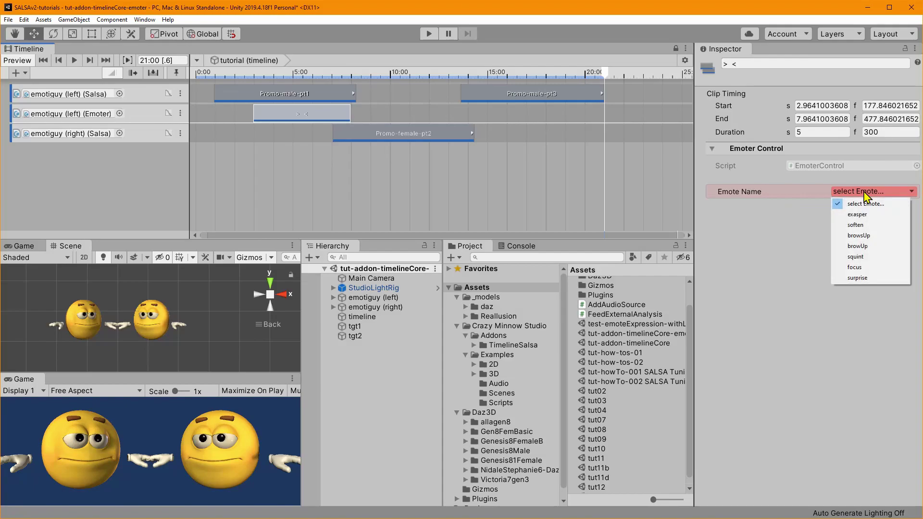
pyautogui.click(778, 228)
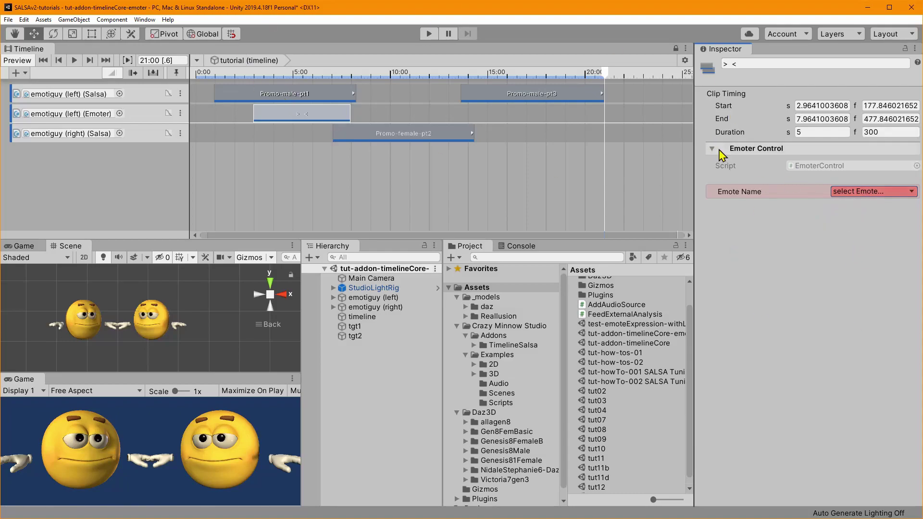
pyautogui.click(874, 193)
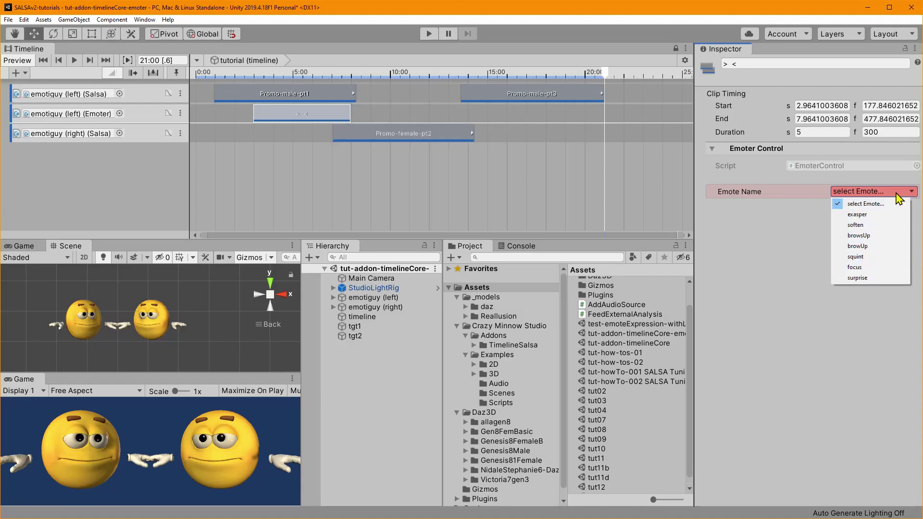
pyautogui.click(792, 241)
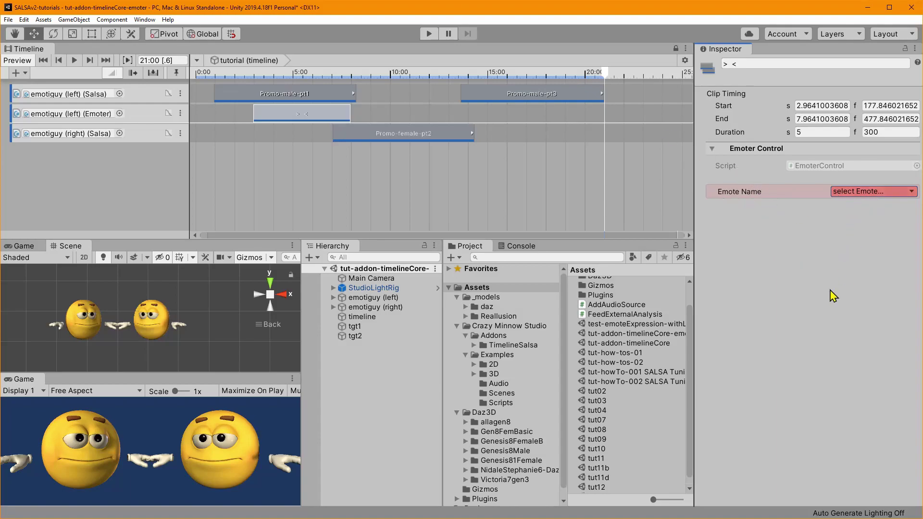
pyautogui.click(854, 192)
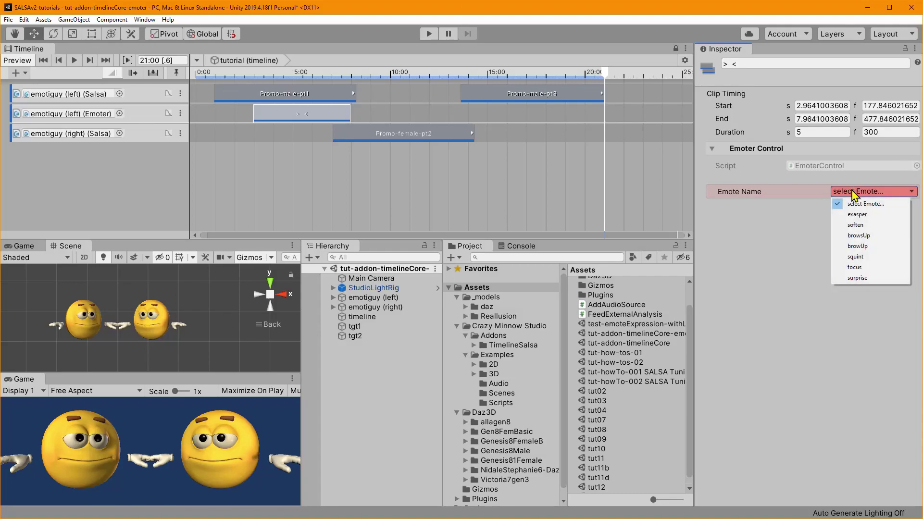
pyautogui.click(857, 279)
pyautogui.click(396, 298)
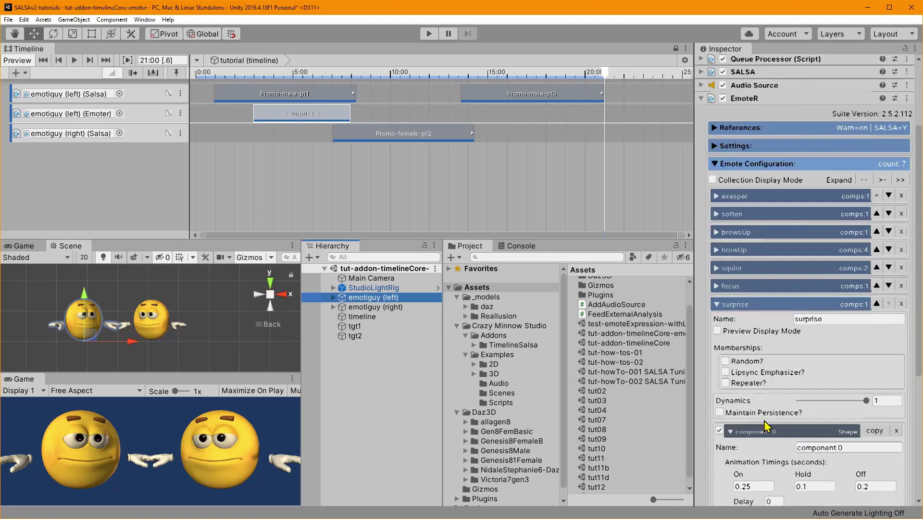
pyautogui.scroll(-5, 764, 420)
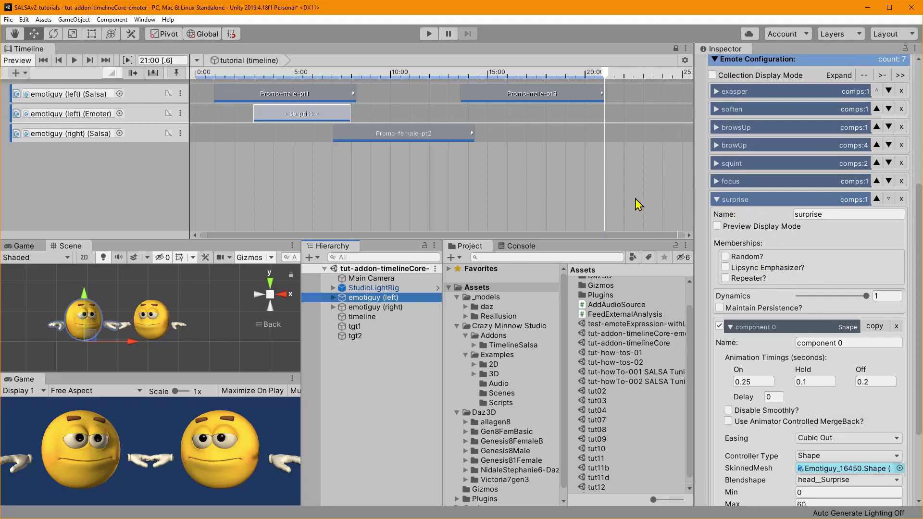
pyautogui.click(267, 129)
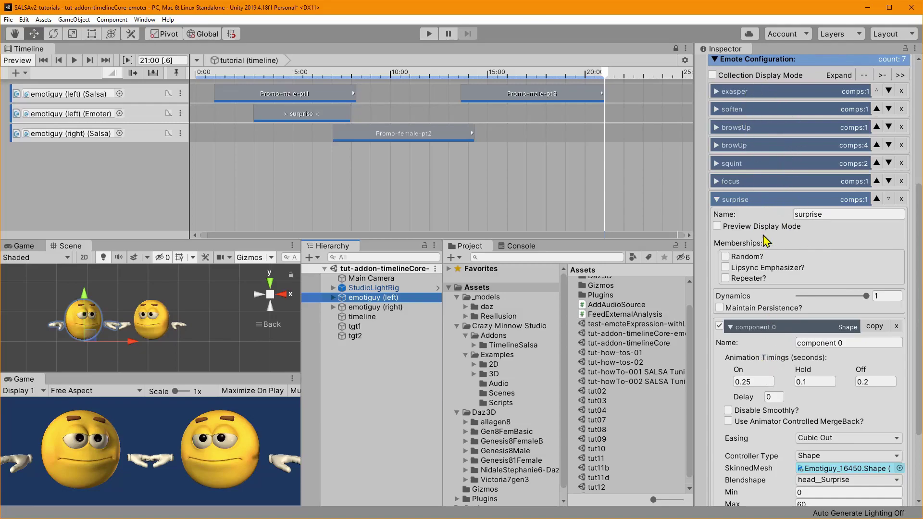
pyautogui.click(738, 78)
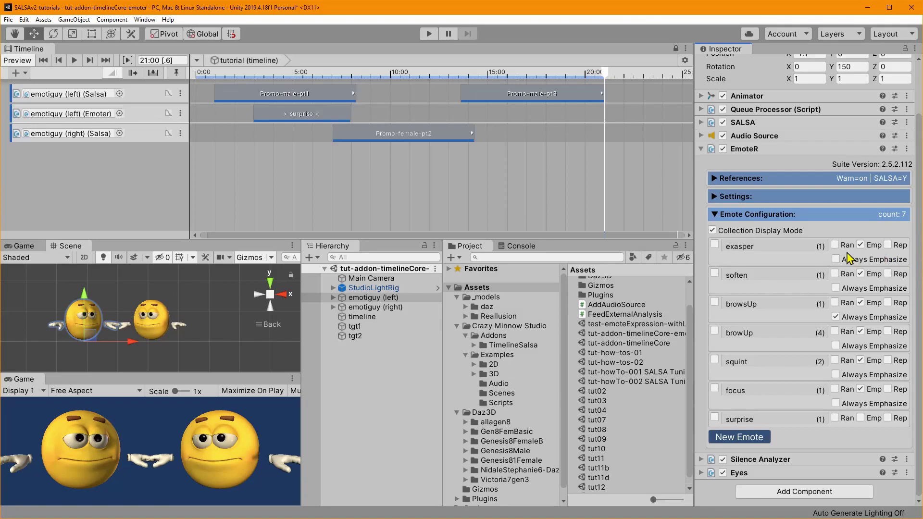
pyautogui.click(755, 233)
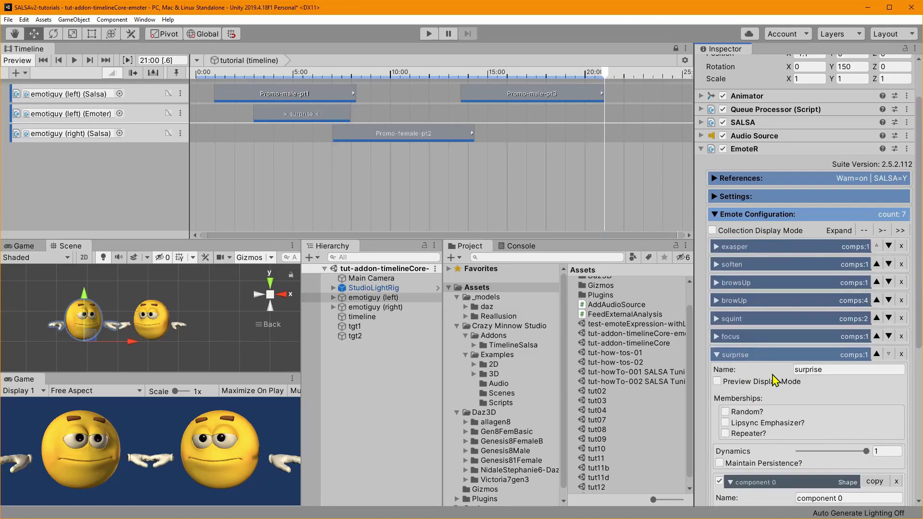
pyautogui.scroll(-4, 772, 387)
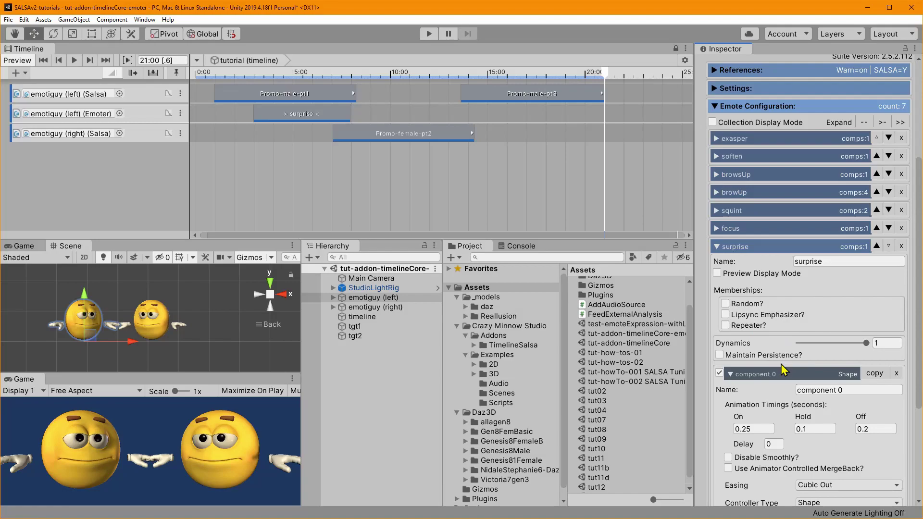
pyautogui.scroll(-3, 784, 360)
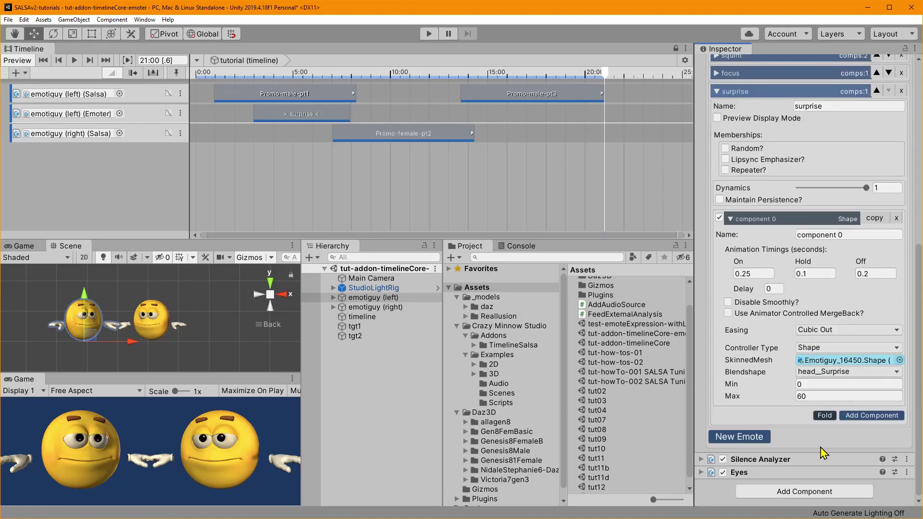
# Keep head_Surprise as the surprise emote's blendshape and turn on its preview
pyautogui.click(842, 373)
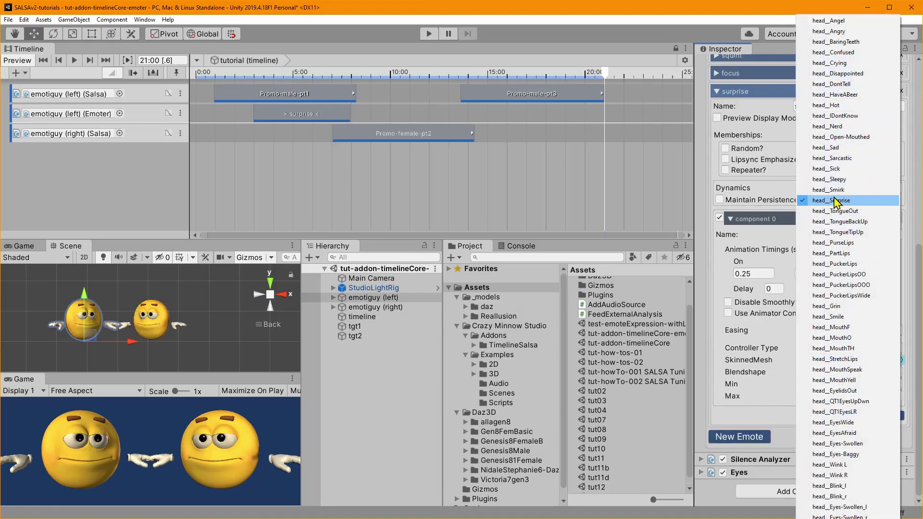
pyautogui.click(839, 201)
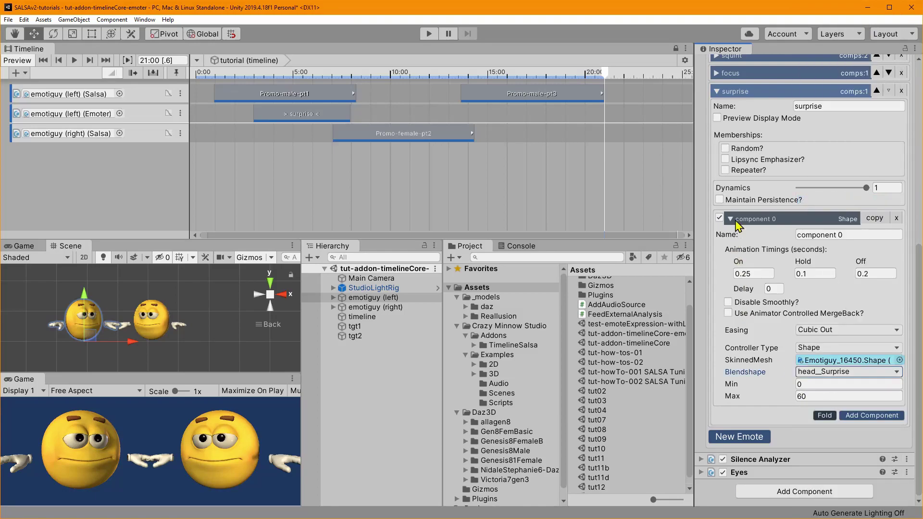
pyautogui.click(717, 119)
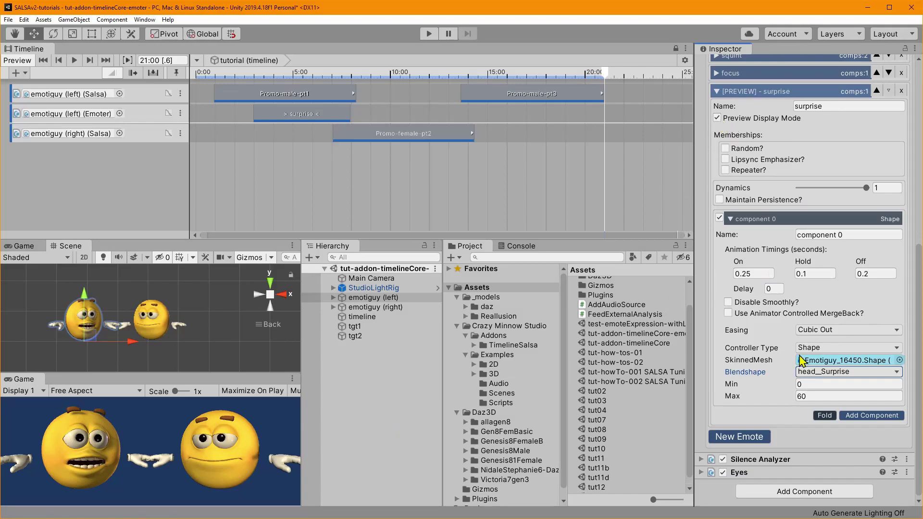
# Overdrive the surprise Max past its limit, then reset Max to 60 and turn preview off
pyautogui.moveTo(774, 397); pyautogui.dragTo(798, 398)
pyautogui.moveTo(204, 382); pyautogui.dragTo(416, 393)
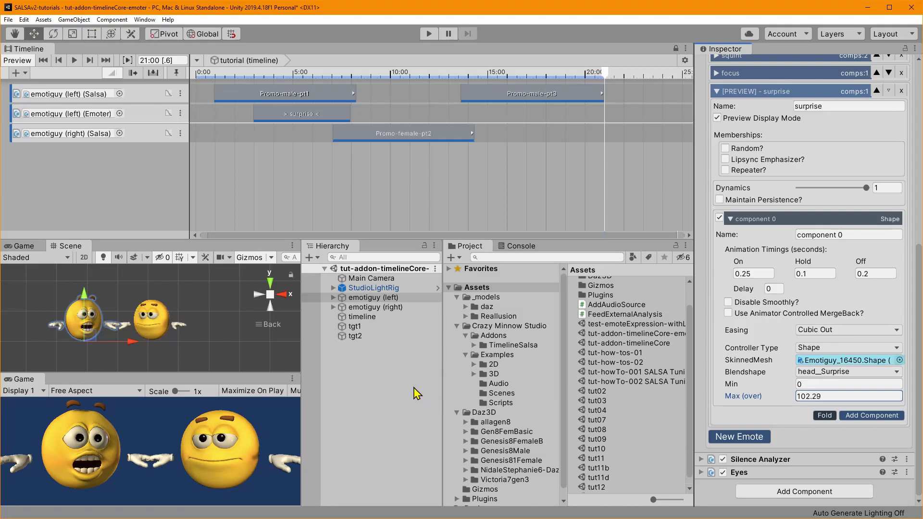
pyautogui.click(837, 397)
pyautogui.write('60')
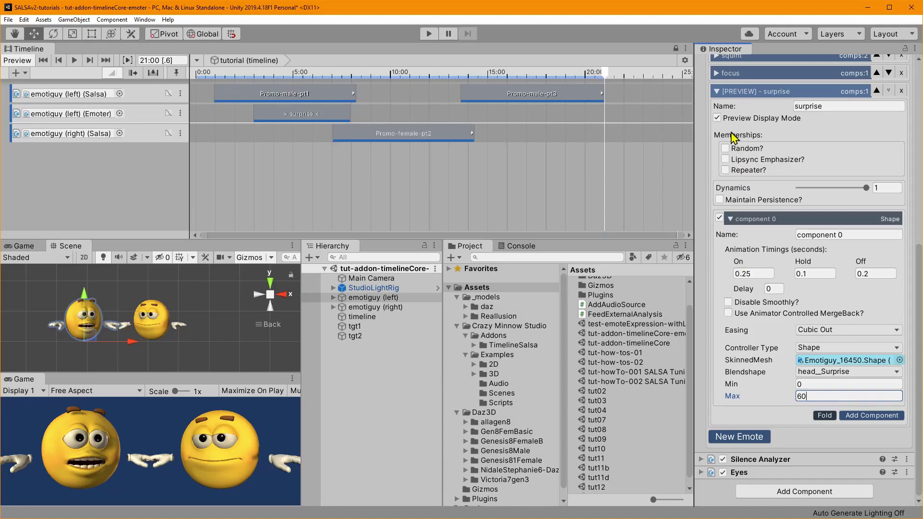
pyautogui.click(718, 119)
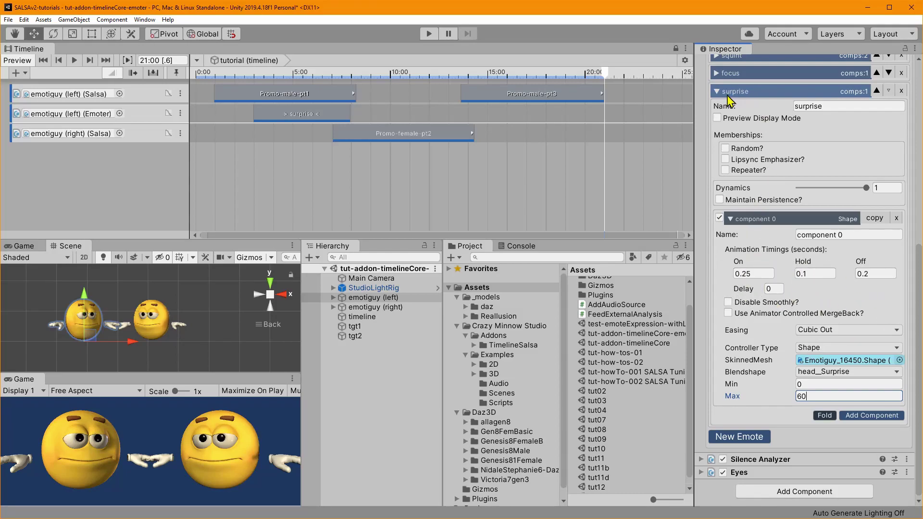
# Expand focus's Nerd component, toggle Collection Display Mode on and off, then select the surprise clip
pyautogui.click(717, 74)
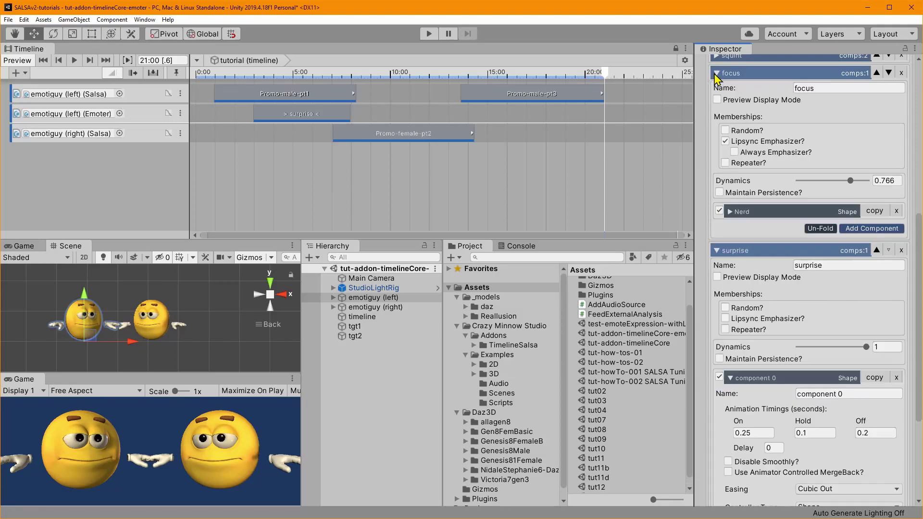
pyautogui.click(730, 212)
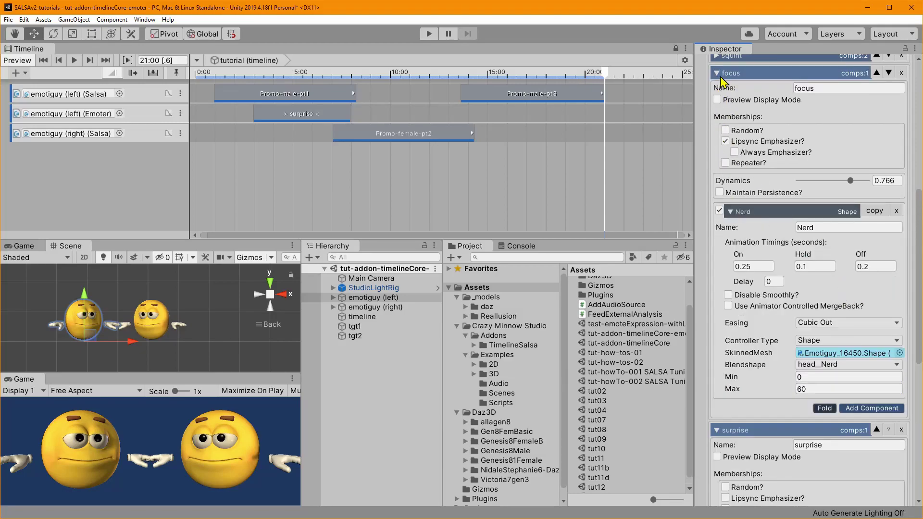
pyautogui.scroll(10, 774, 200)
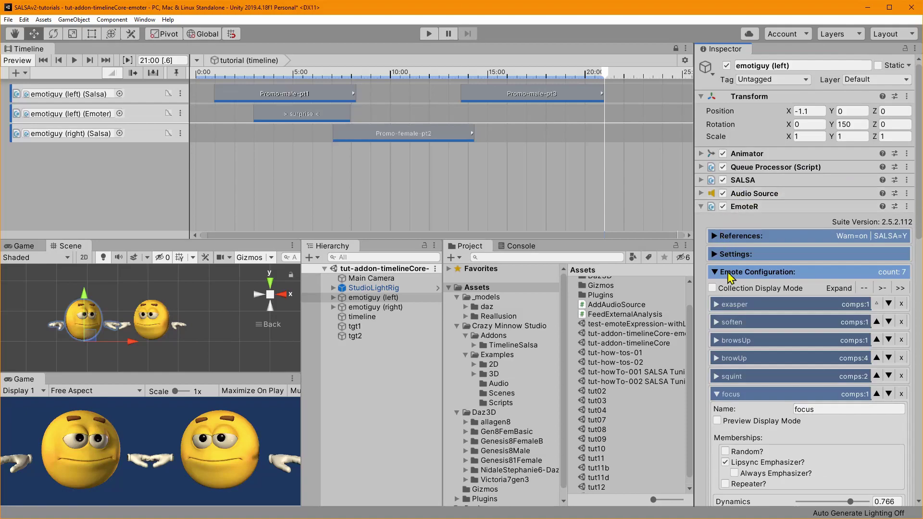
pyautogui.click(726, 288)
pyautogui.scroll(-2, 729, 287)
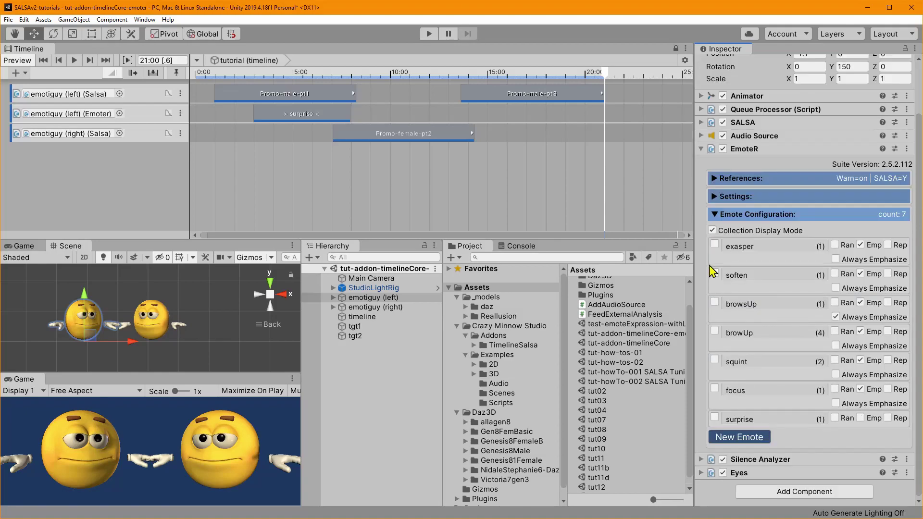
pyautogui.click(750, 420)
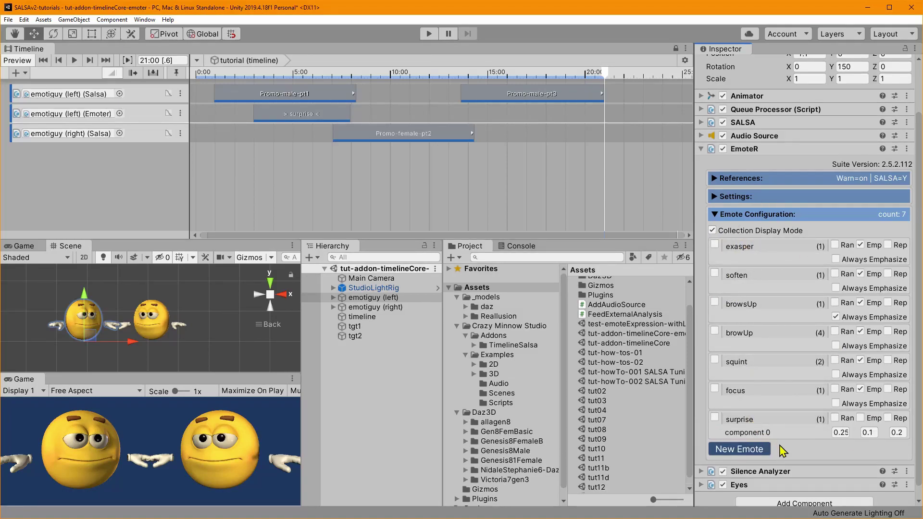
pyautogui.click(713, 231)
pyautogui.scroll(-5, 767, 454)
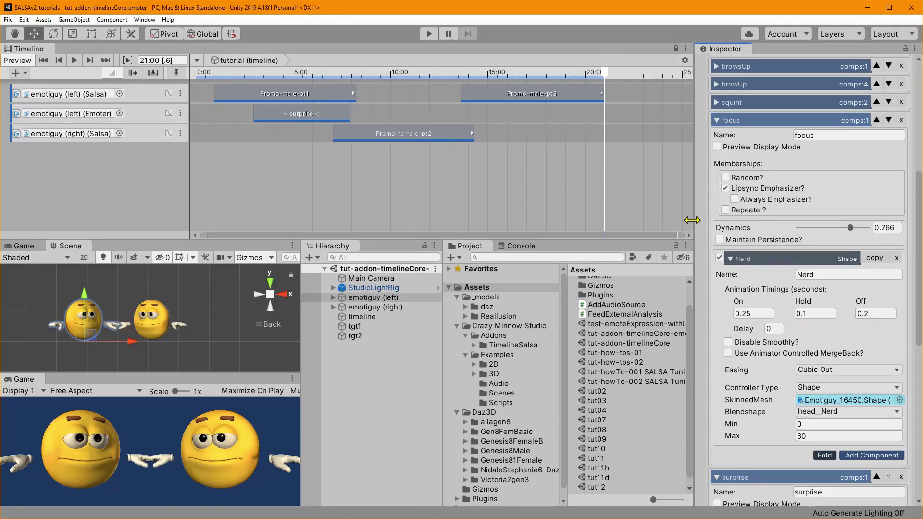
pyautogui.click(308, 120)
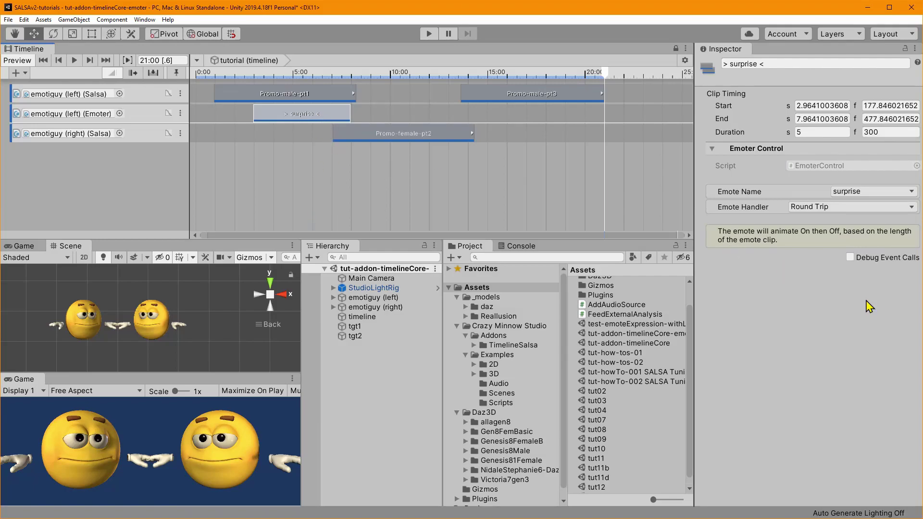
# Try the One Way handler with Animate Direction Off, then switch back to Round Trip
pyautogui.click(819, 207)
pyautogui.click(820, 229)
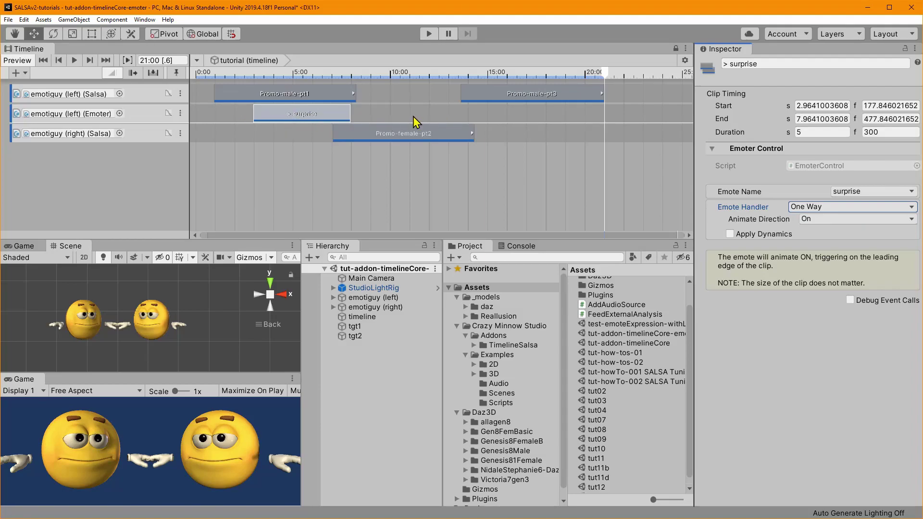
pyautogui.click(828, 220)
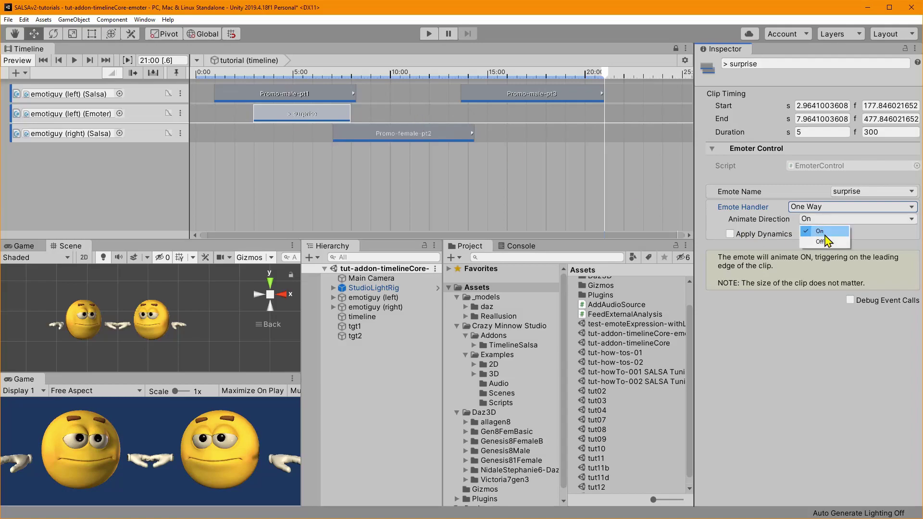
pyautogui.click(826, 243)
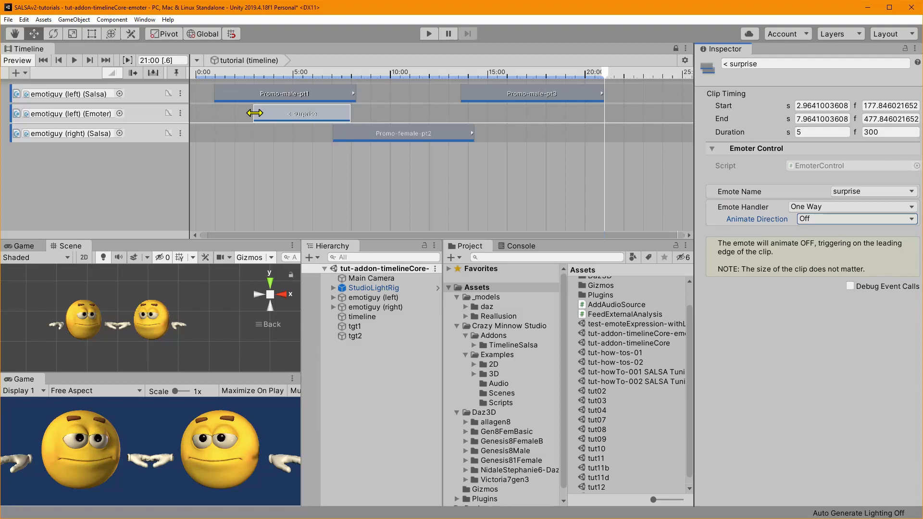
pyautogui.click(815, 208)
pyautogui.click(821, 230)
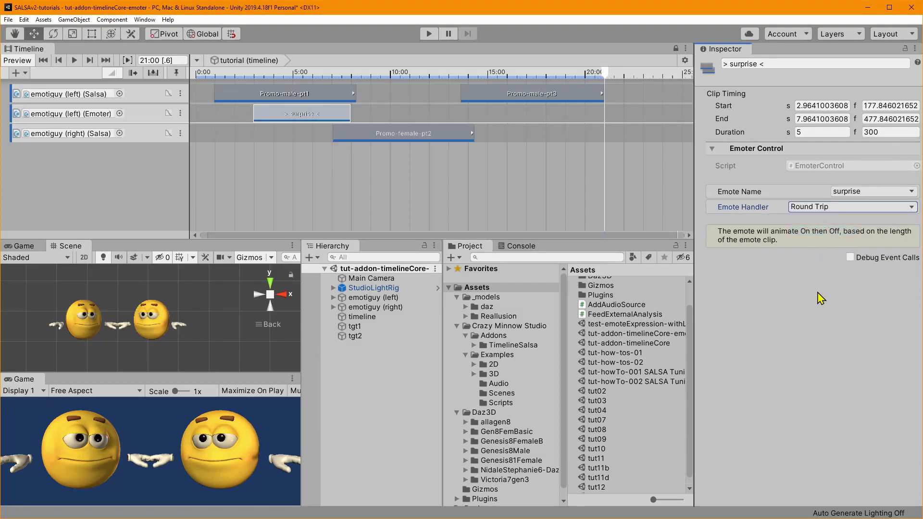
# Move the surprise clip to about 5.03–10.03 s, then select emotiguy (left) and collapse focus
pyautogui.moveTo(301, 115); pyautogui.dragTo(332, 113)
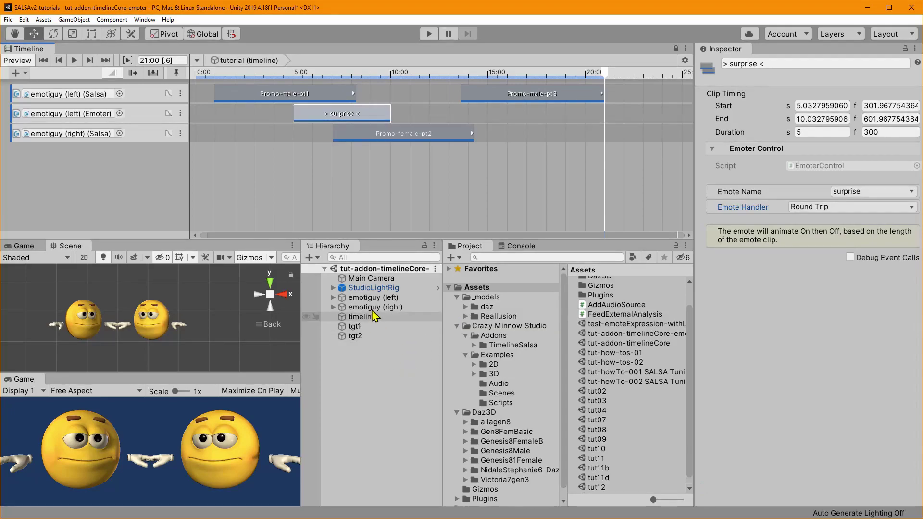
pyautogui.click(372, 299)
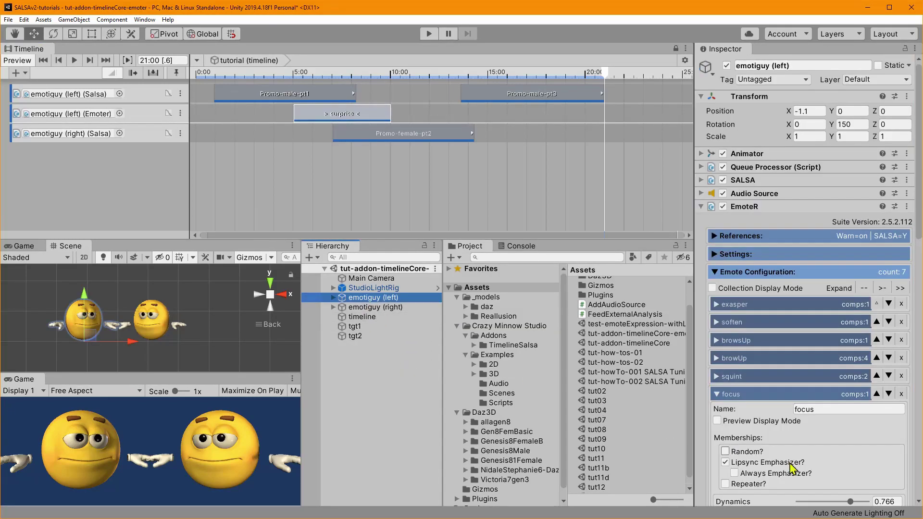
pyautogui.scroll(-3, 802, 431)
pyautogui.scroll(6, 802, 431)
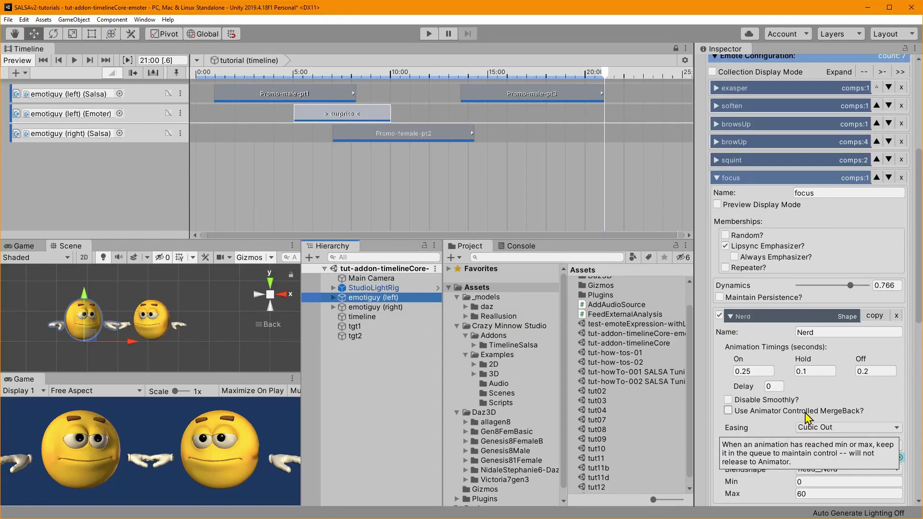
pyautogui.click(717, 179)
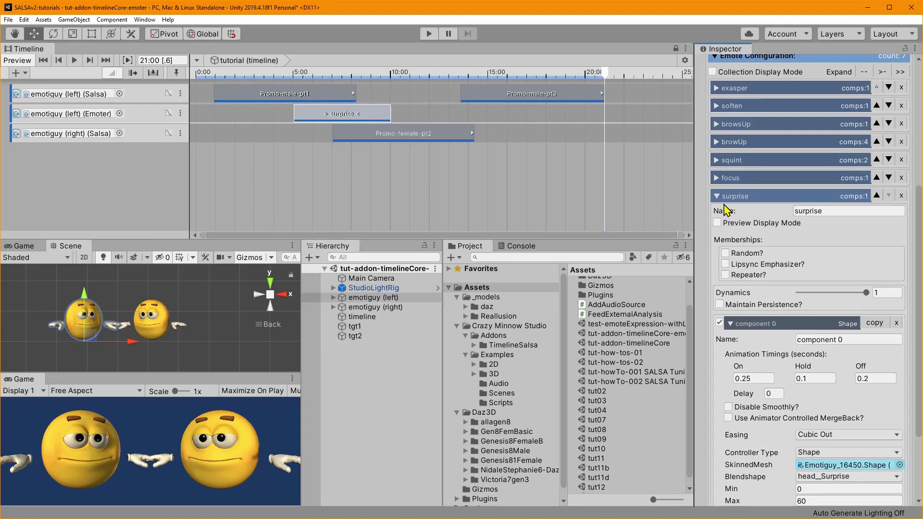
# Select the surprise emote's Hold value, then grab the surprise clip's right edge, keeping 5 seconds
pyautogui.scroll(-3, 799, 305)
pyautogui.click(813, 274)
pyautogui.moveTo(814, 273); pyautogui.dragTo(793, 270)
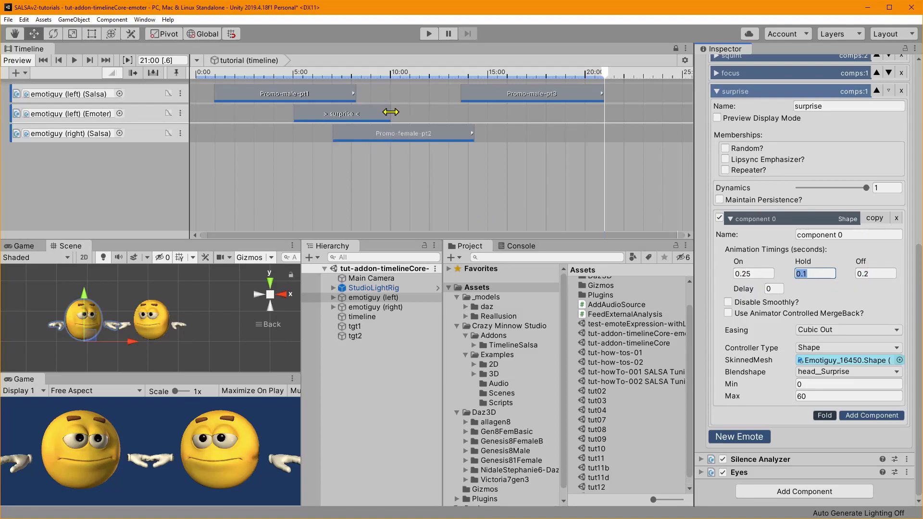
pyautogui.moveTo(390, 112); pyautogui.dragTo(390, 110)
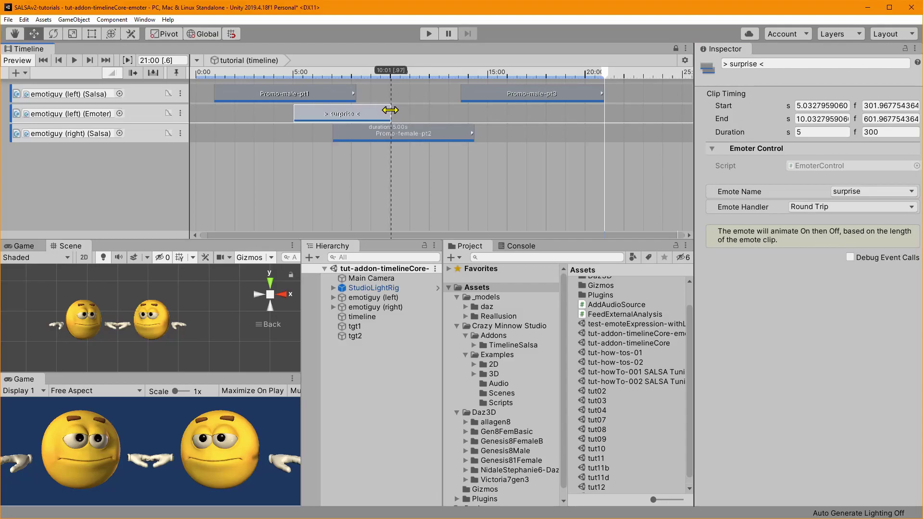
# Keep the surprise clip 5 seconds long and move the playhead back to about 3 s
pyautogui.moveTo(390, 110); pyautogui.dragTo(390, 111)
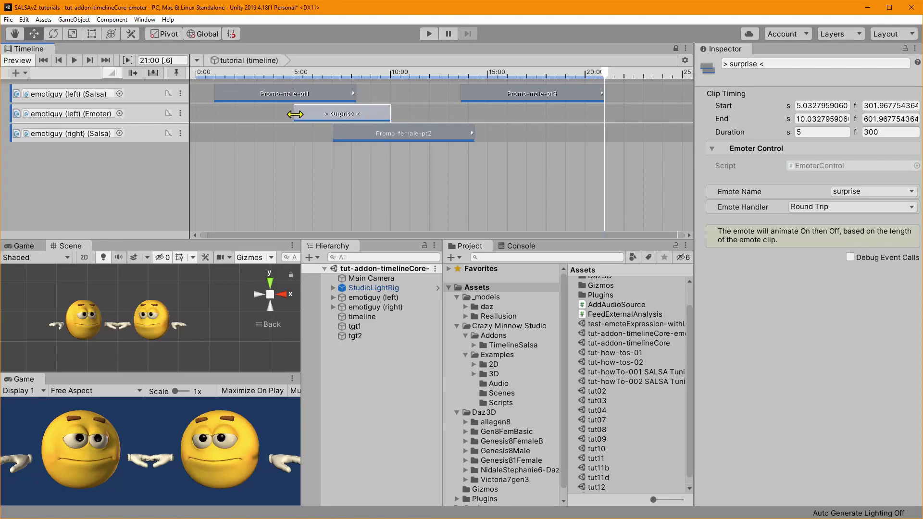
pyautogui.moveTo(605, 79); pyautogui.dragTo(393, 84)
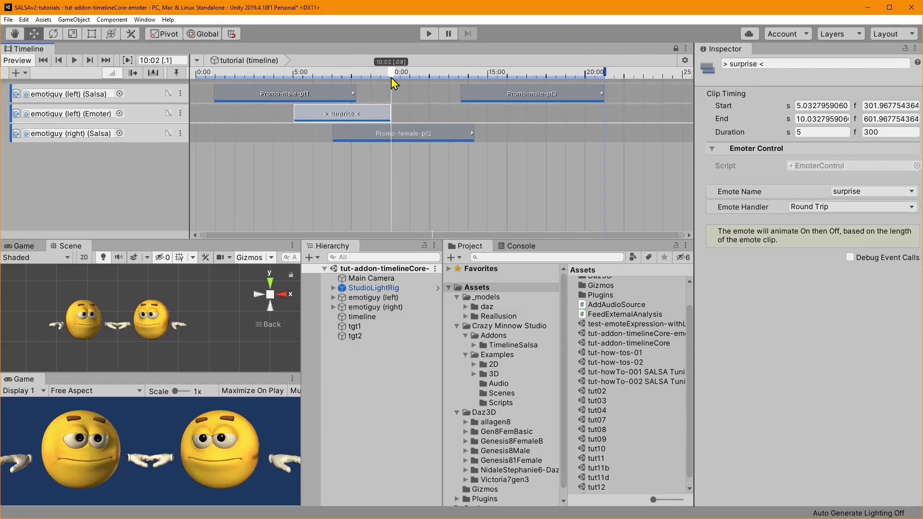
pyautogui.moveTo(393, 84); pyautogui.dragTo(253, 85)
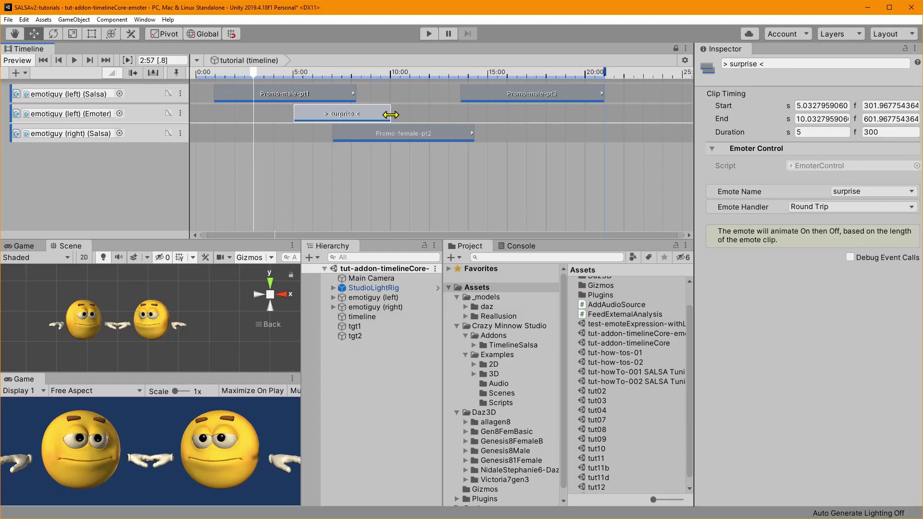
# Resize the surprise clip to about 2.68 s and shift it to roughly 7.13–9.82 s
pyautogui.moveTo(391, 114); pyautogui.dragTo(300, 118)
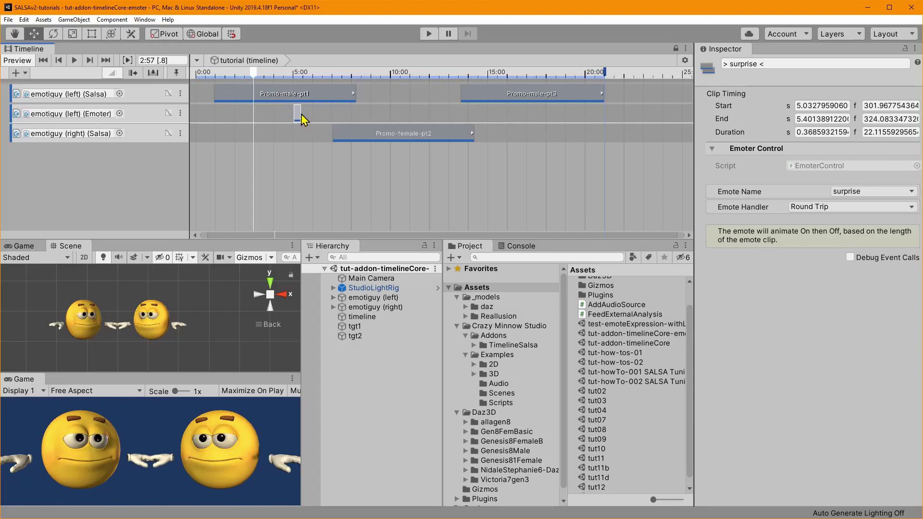
pyautogui.moveTo(301, 114); pyautogui.dragTo(318, 114)
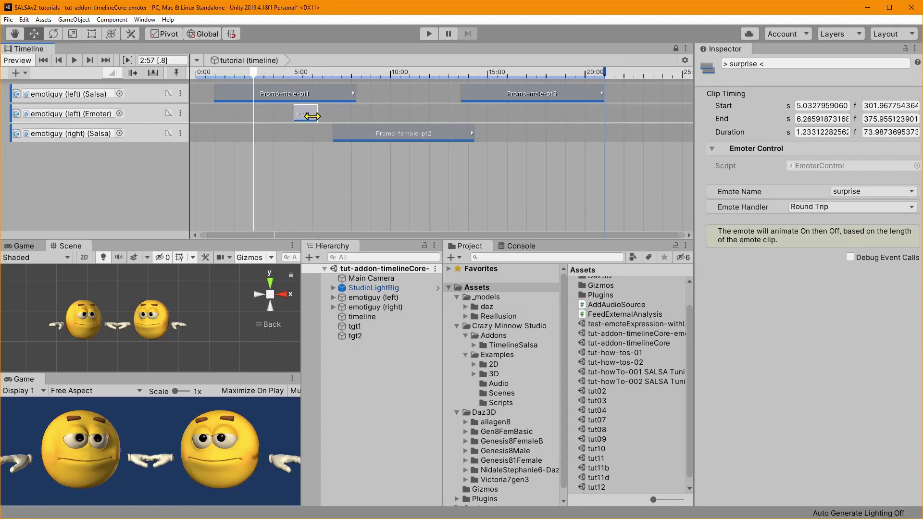
pyautogui.moveTo(316, 114); pyautogui.dragTo(370, 117)
pyautogui.moveTo(255, 73); pyautogui.dragTo(377, 89)
pyautogui.moveTo(420, 90); pyautogui.dragTo(309, 106)
pyautogui.moveTo(364, 117)
pyautogui.mouseDown()
pyautogui.moveTo(384, 118)
pyautogui.moveTo(356, 113)
pyautogui.mouseUp()
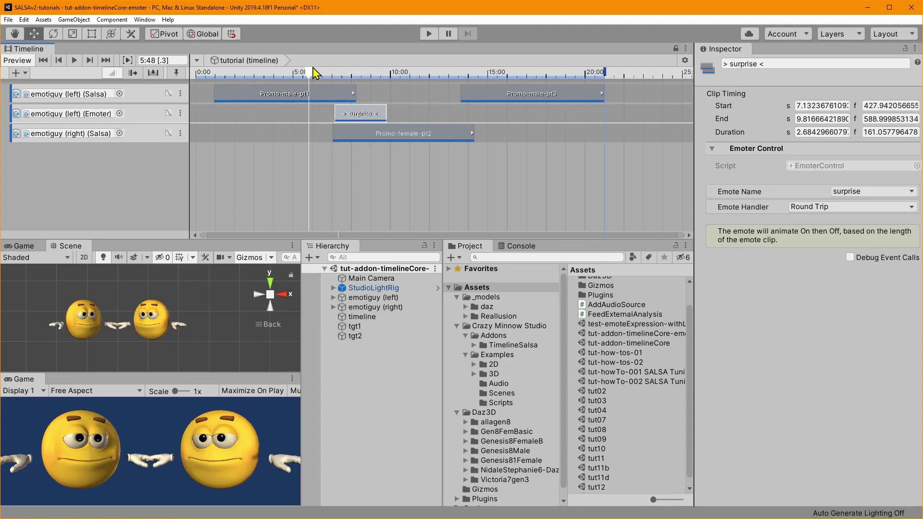
# Play the scene from near the start to watch the surprise emote, then stop play mode
pyautogui.click(203, 73)
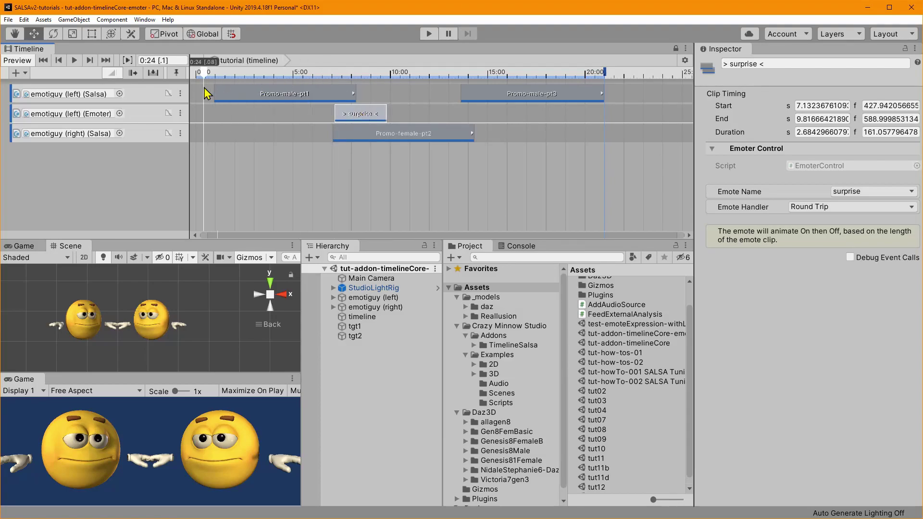
pyautogui.click(428, 34)
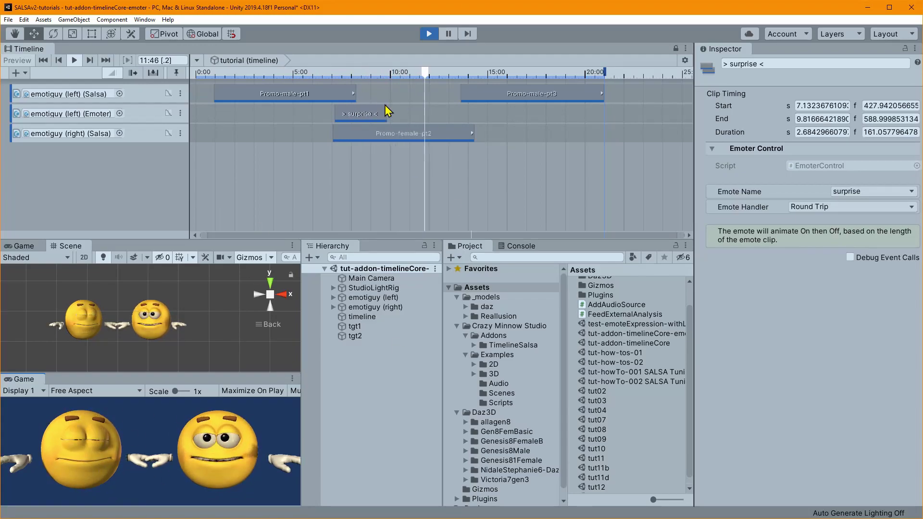
pyautogui.click(429, 33)
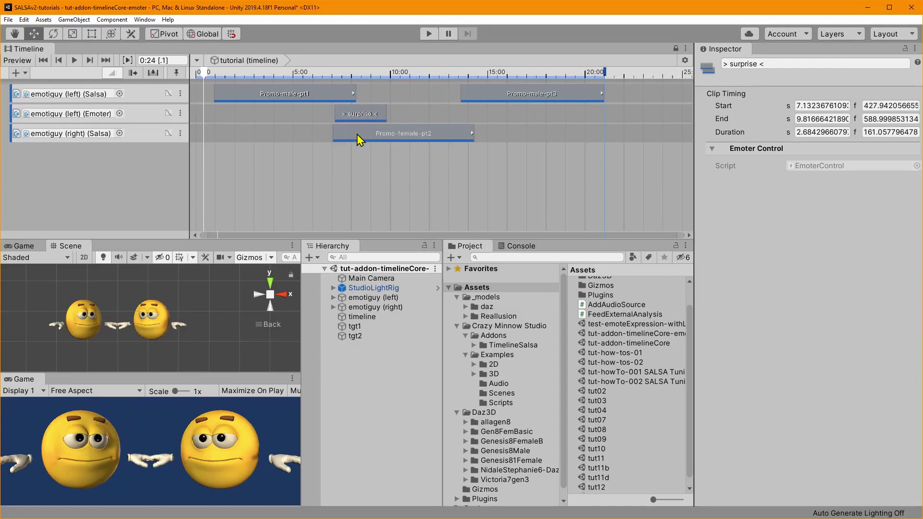
# Extend the surprise clip to about 10.25 s and add an Emoter Control Track bound to emotiguy (right)
pyautogui.click(387, 114)
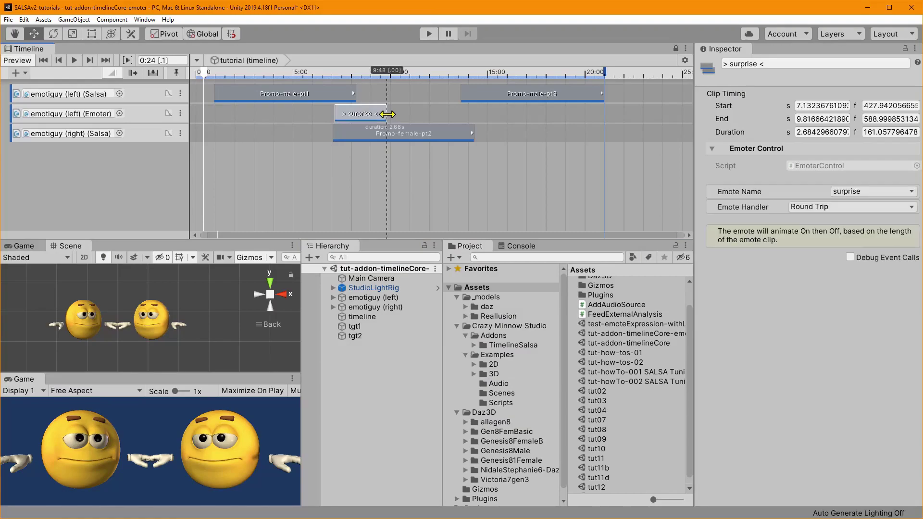
pyautogui.moveTo(387, 114); pyautogui.dragTo(395, 114)
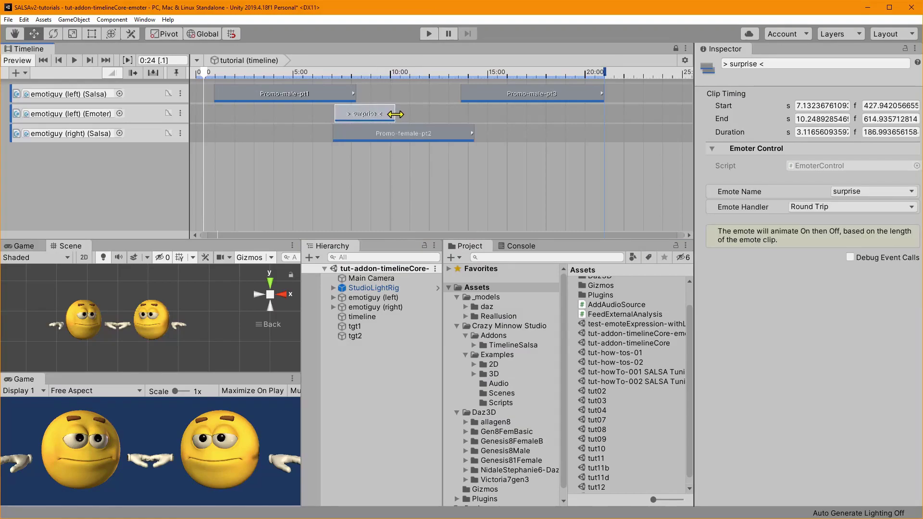
pyautogui.rightClick(82, 176)
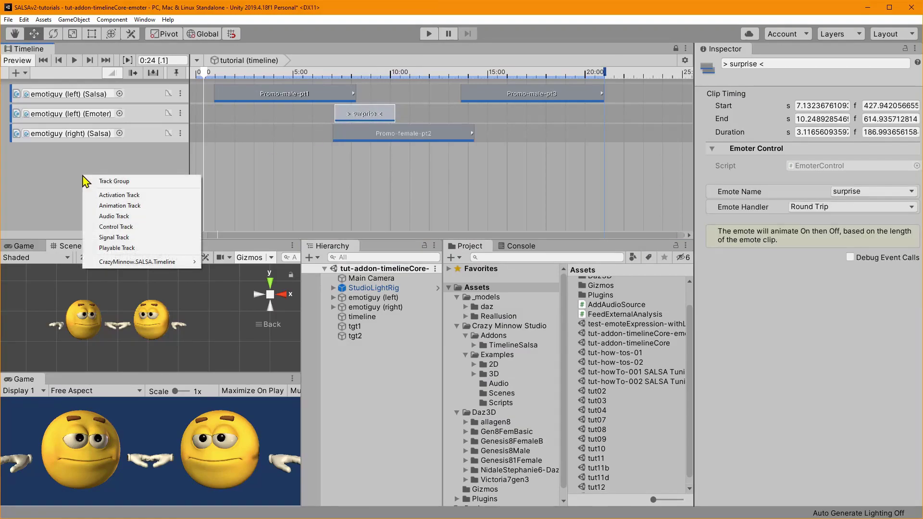
pyautogui.moveTo(196, 266)
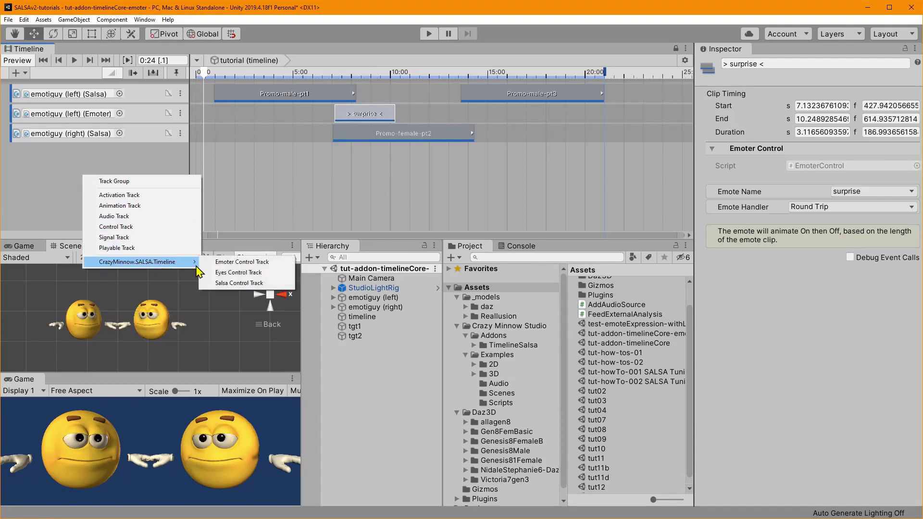
pyautogui.click(236, 262)
pyautogui.click(30, 154)
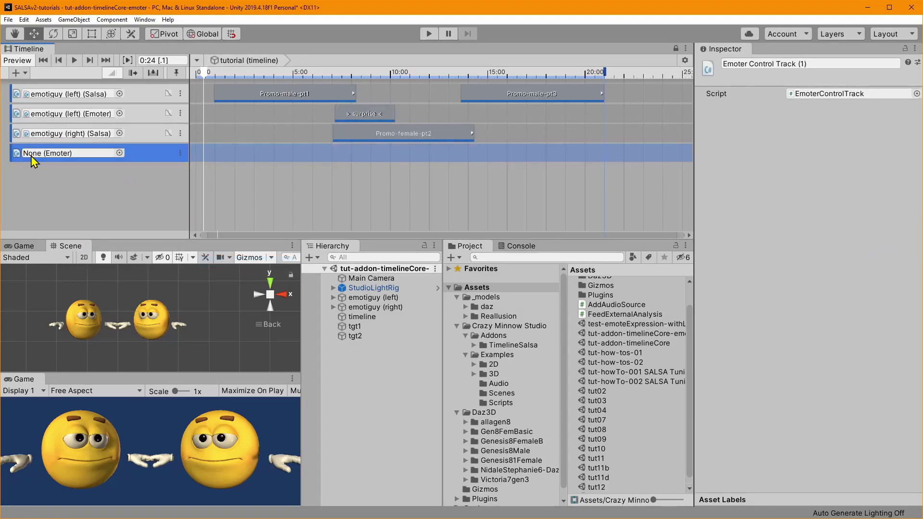
pyautogui.moveTo(387, 308); pyautogui.dragTo(72, 154)
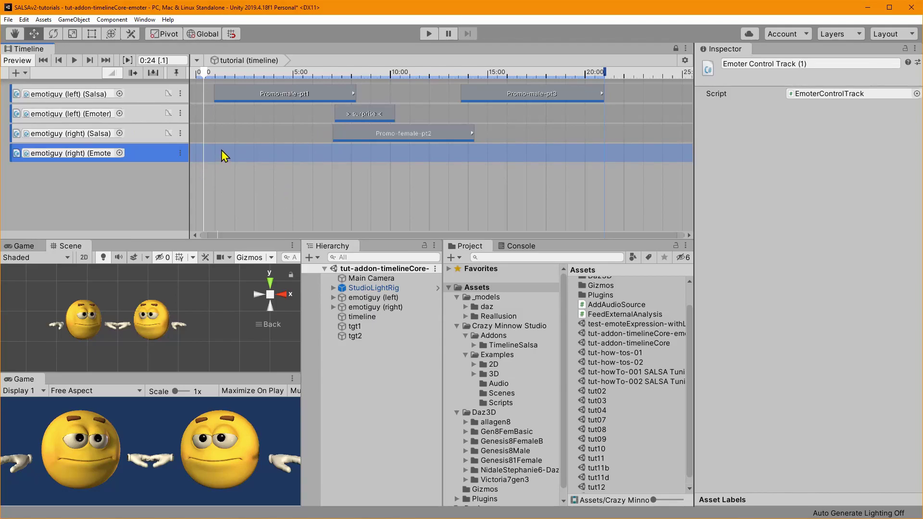
pyautogui.click(373, 307)
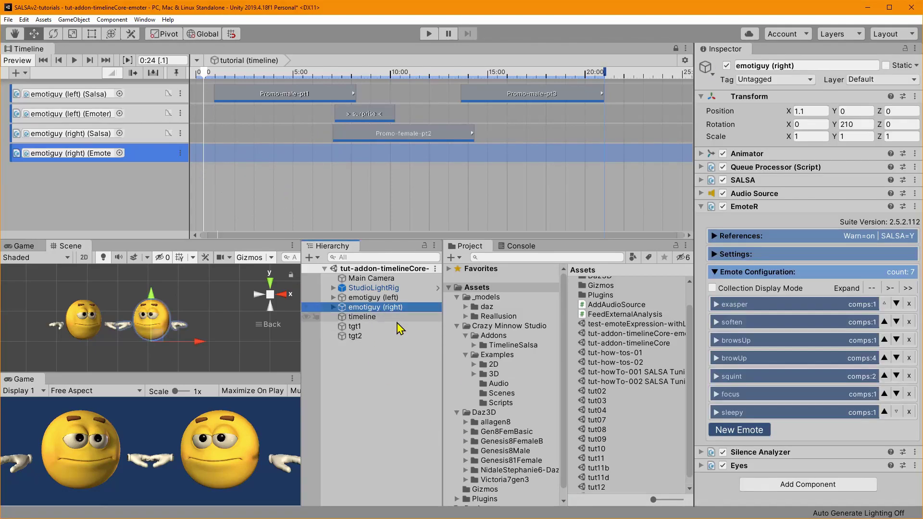
# Add an Emoter Control clip to the emotiguy (right) track, starting near 1.17 s
pyautogui.rightClick(240, 159)
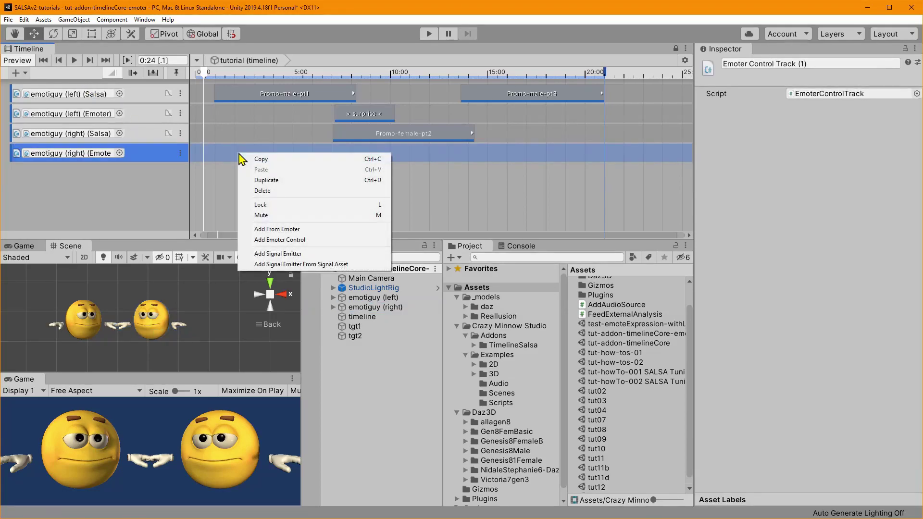
pyautogui.click(288, 240)
pyautogui.moveTo(278, 157); pyautogui.dragTo(252, 165)
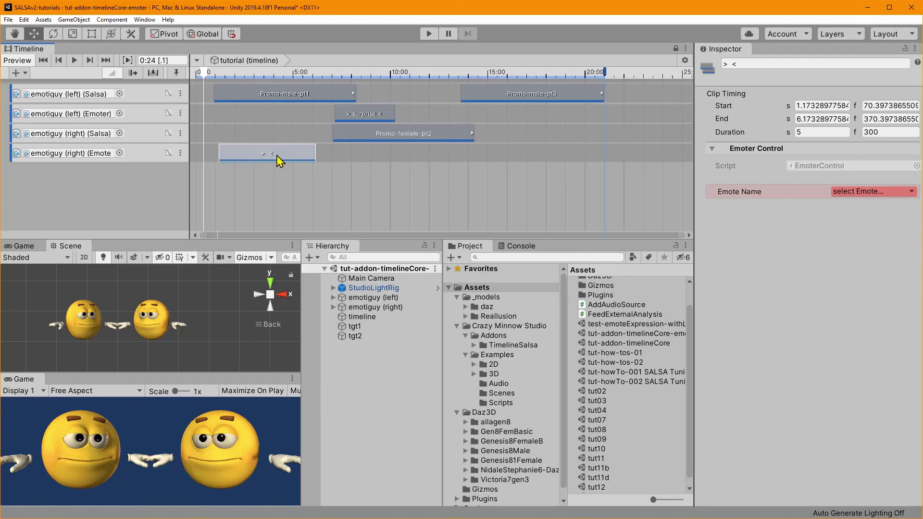
# Set the clip's Emote Name to sleepy and Emote Handler to One Way
pyautogui.click(870, 192)
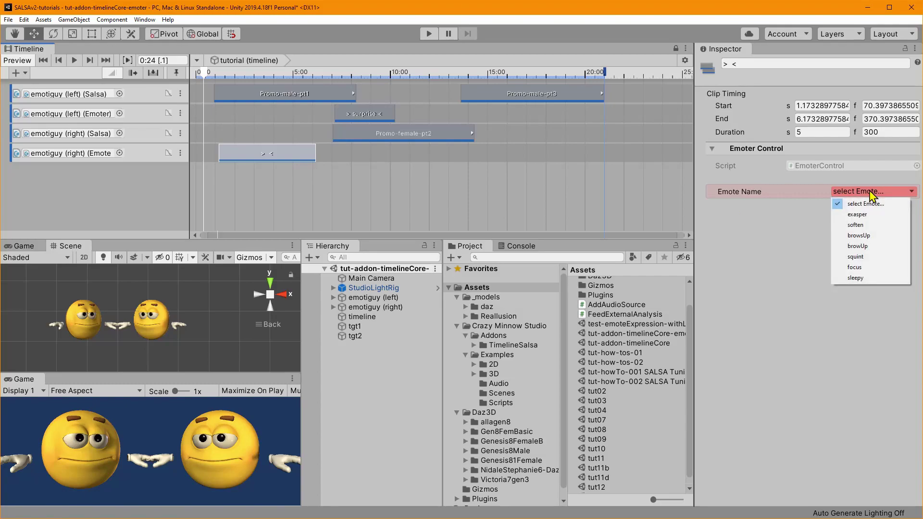
pyautogui.click(859, 278)
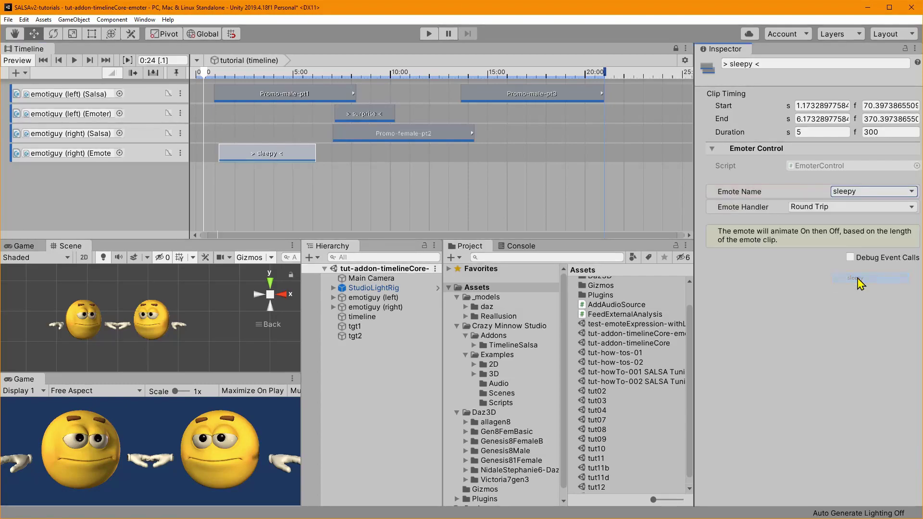
pyautogui.click(808, 211)
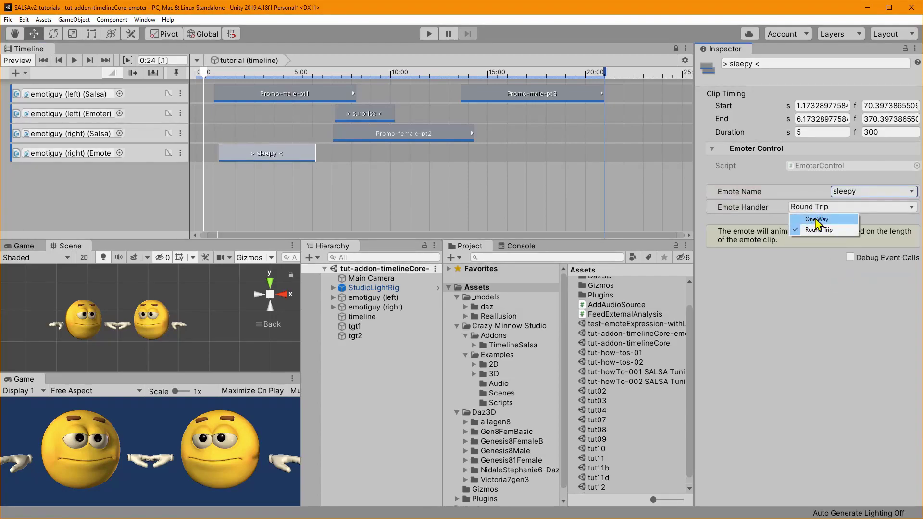
pyautogui.click(816, 220)
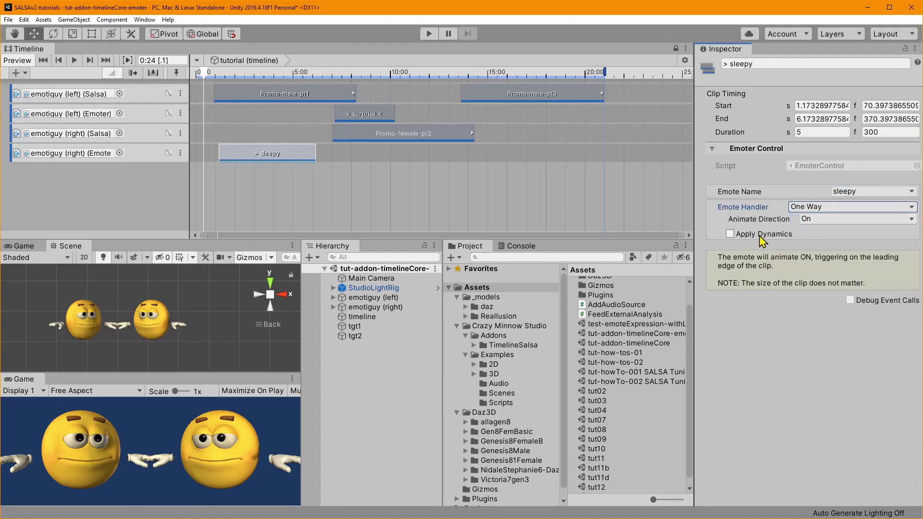
# Play the scene and trim the sleepy clip to about 2.1 s, previewing it
pyautogui.click(430, 33)
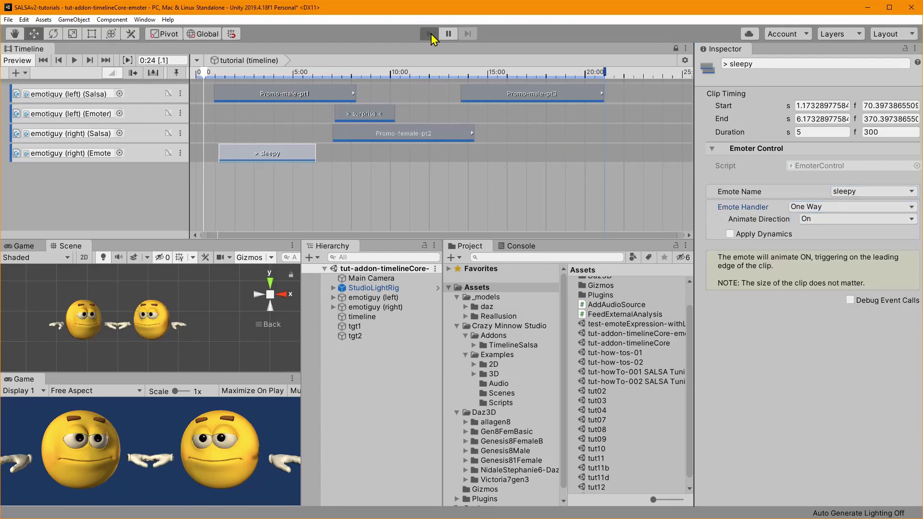
pyautogui.moveTo(316, 152); pyautogui.dragTo(249, 157)
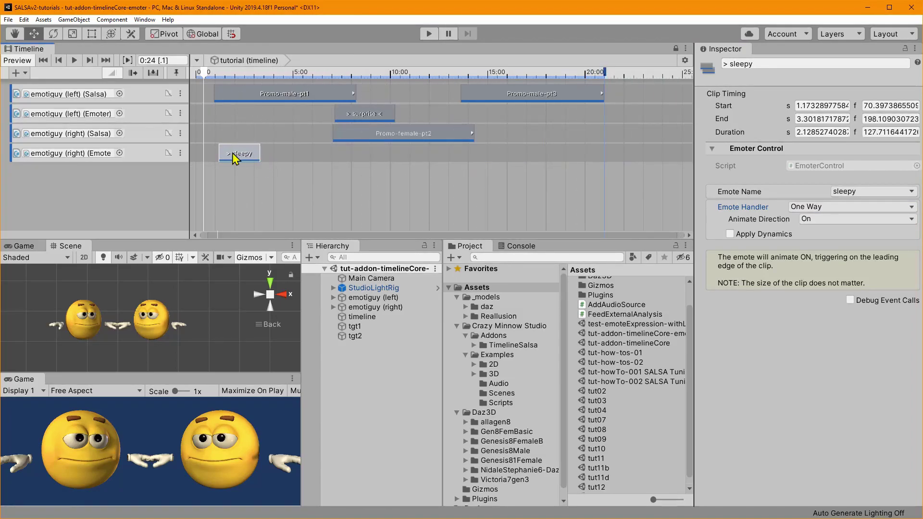
pyautogui.moveTo(204, 76)
pyautogui.mouseDown()
pyautogui.moveTo(618, 74)
pyautogui.moveTo(198, 74)
pyautogui.mouseUp()
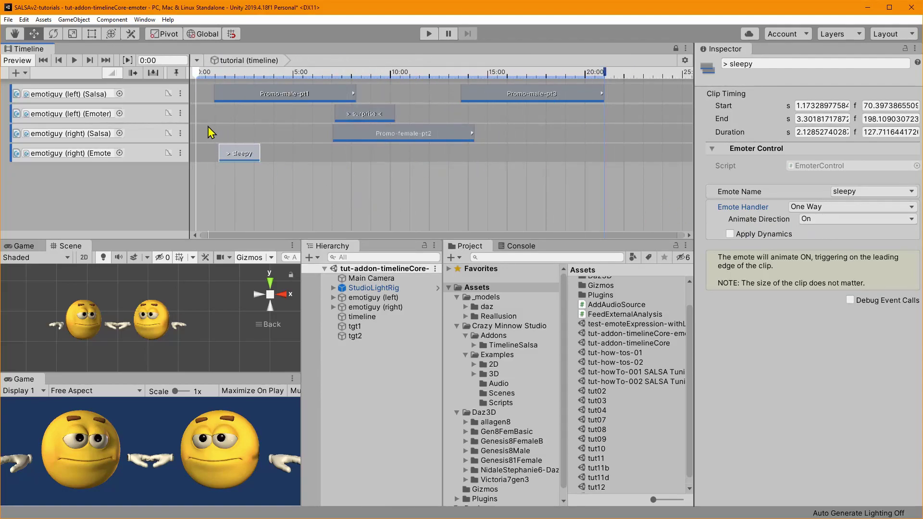
pyautogui.click(428, 34)
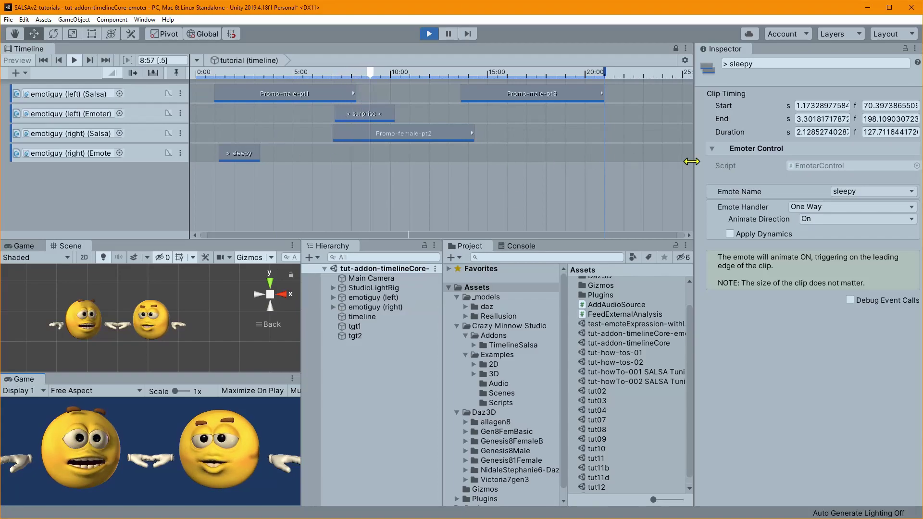
pyautogui.click(429, 34)
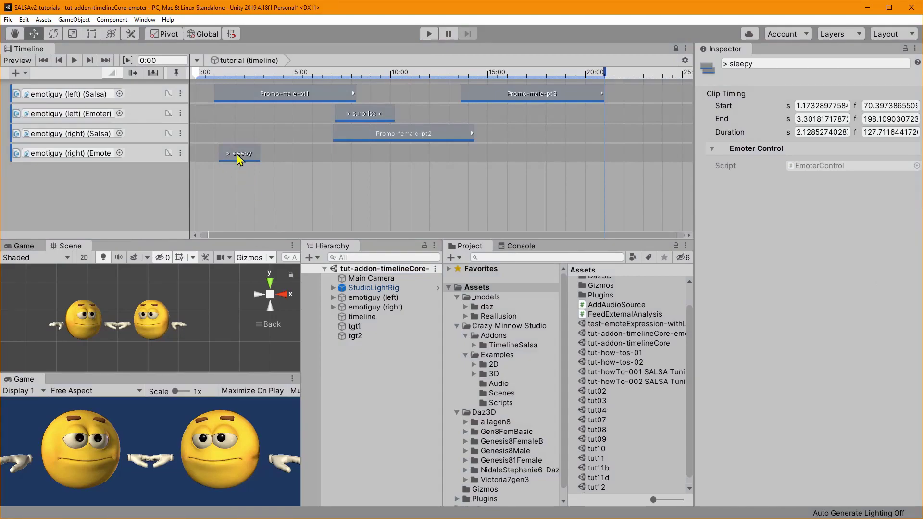
# Add another clip to the emotiguy (right) track: sleepy, One Way, Animate Direction Off
pyautogui.rightClick(373, 157)
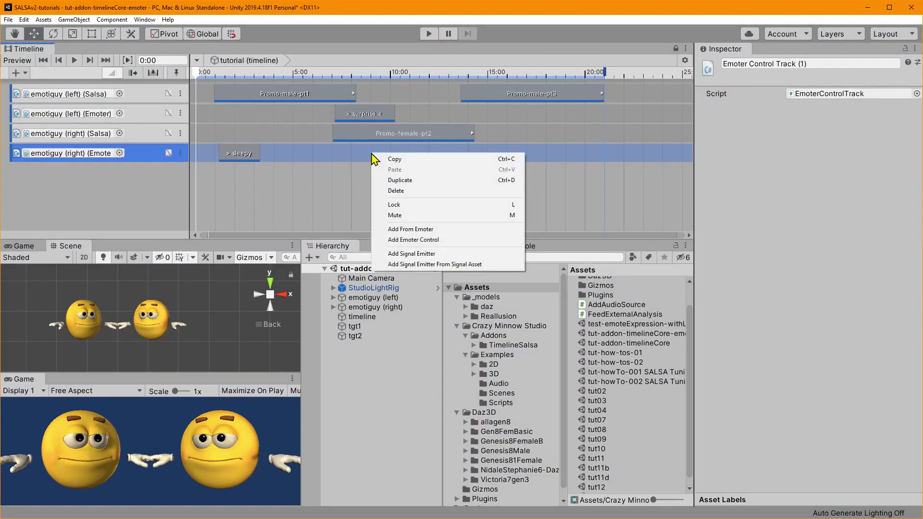
pyautogui.click(423, 240)
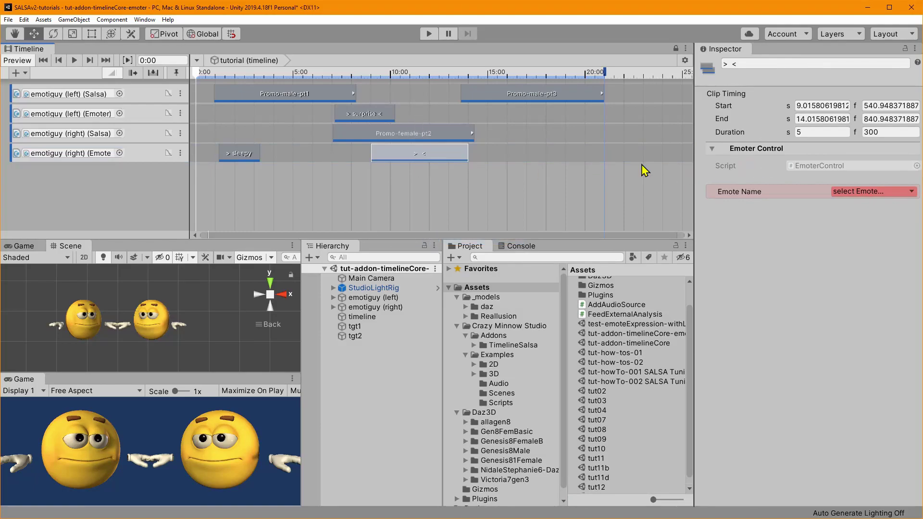
pyautogui.click(878, 191)
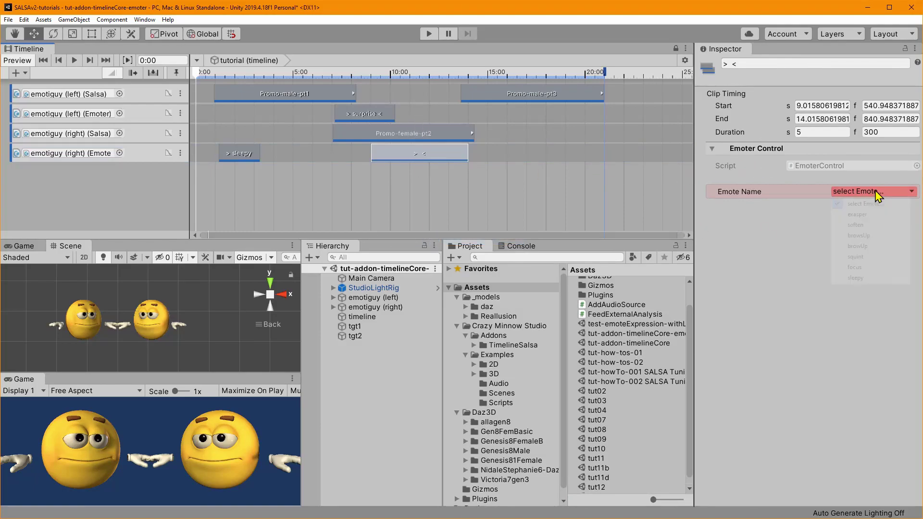
pyautogui.click(855, 278)
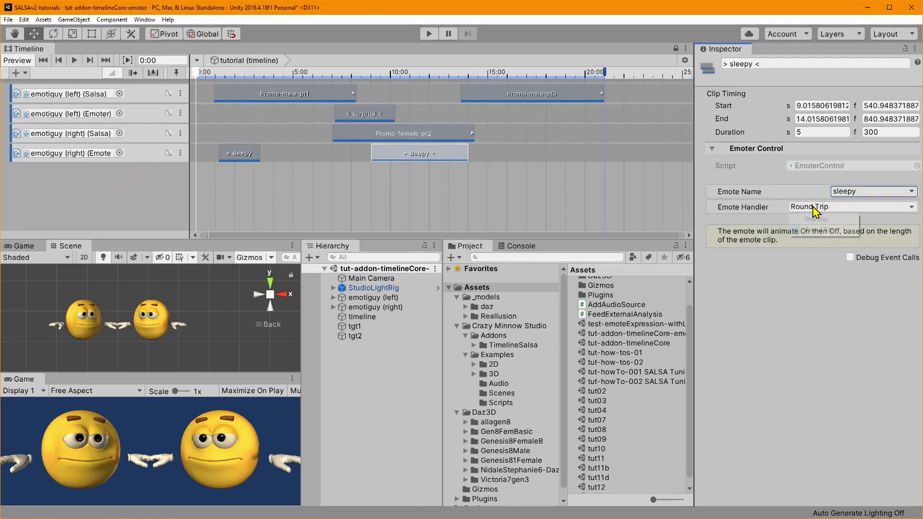
pyautogui.click(813, 231)
pyautogui.click(825, 220)
pyautogui.click(818, 243)
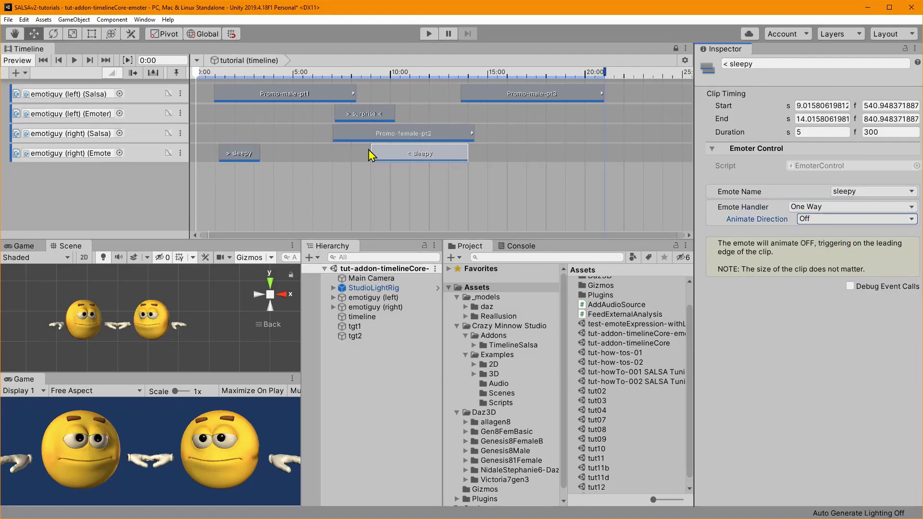
# Fit the second sleepy clip to about 6.30–7.25 s and play the scene
pyautogui.moveTo(467, 154)
pyautogui.mouseDown()
pyautogui.moveTo(683, 154)
pyautogui.moveTo(418, 155)
pyautogui.moveTo(460, 155)
pyautogui.moveTo(372, 166)
pyautogui.moveTo(544, 162)
pyautogui.mouseUp()
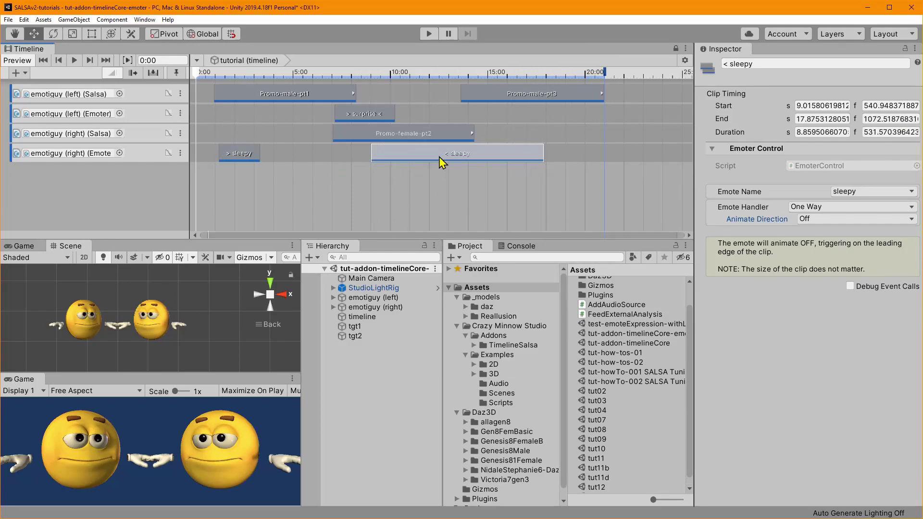
pyautogui.moveTo(445, 154); pyautogui.dragTo(382, 154)
pyautogui.moveTo(488, 152); pyautogui.dragTo(337, 152)
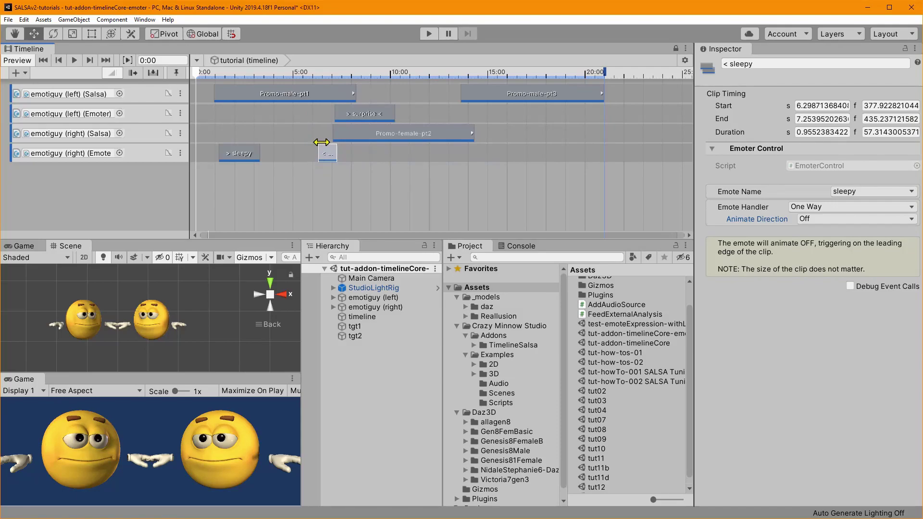
pyautogui.click(428, 34)
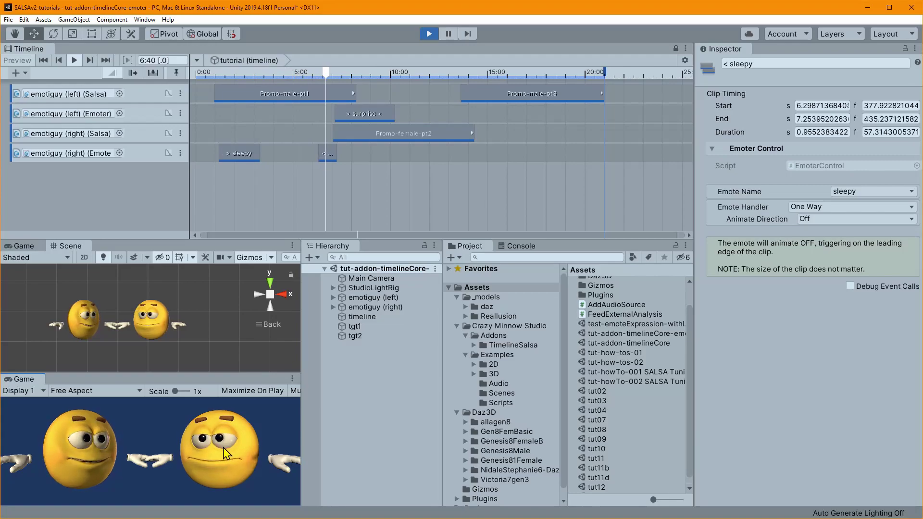
pyautogui.click(429, 33)
pyautogui.moveTo(327, 157); pyautogui.dragTo(596, 150)
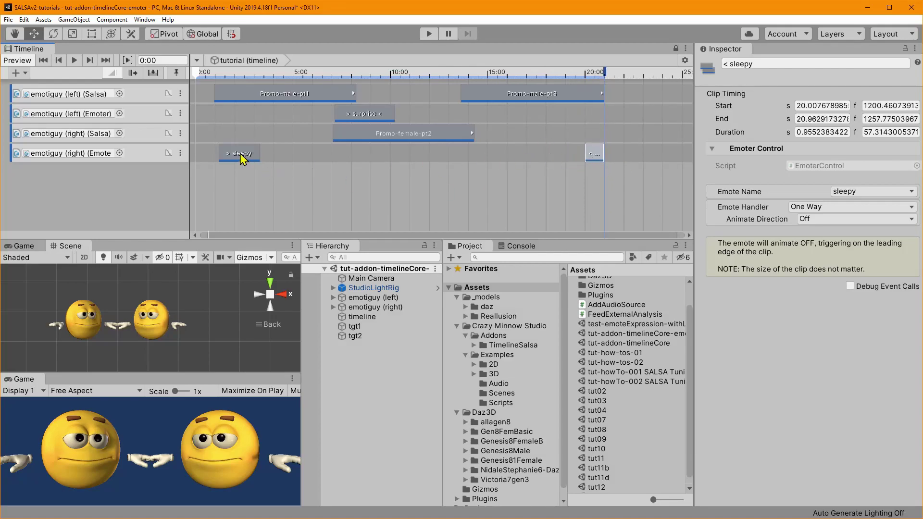
pyautogui.click(429, 33)
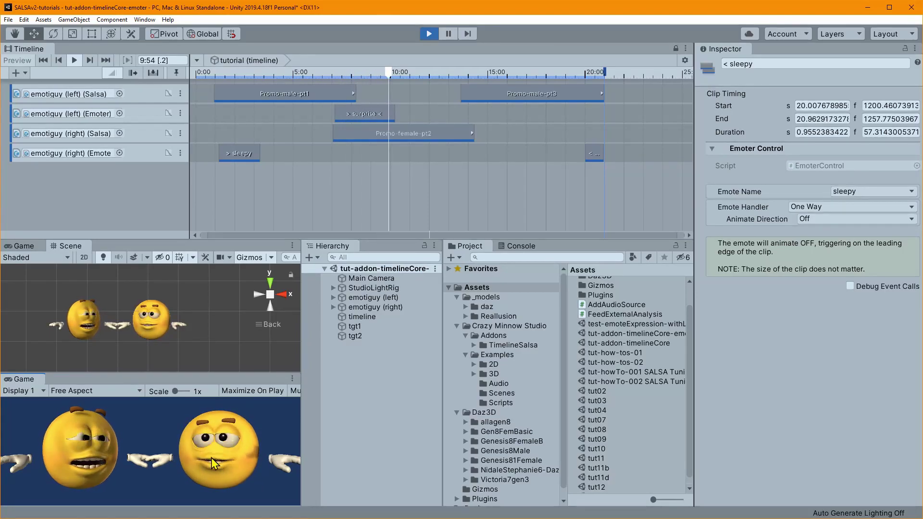
pyautogui.click(429, 34)
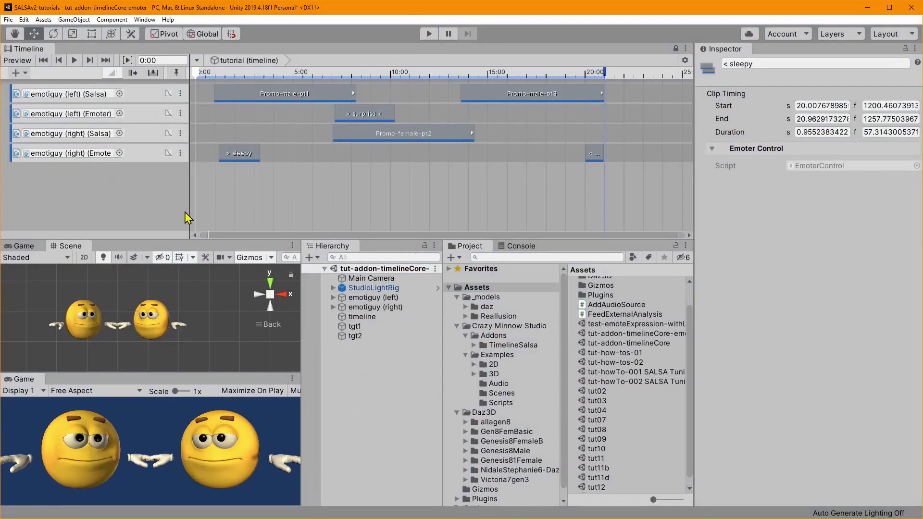
# Turn on Apply Dynamics for the opening sleepy clip and raise its Dynamics Amount
pyautogui.click(245, 155)
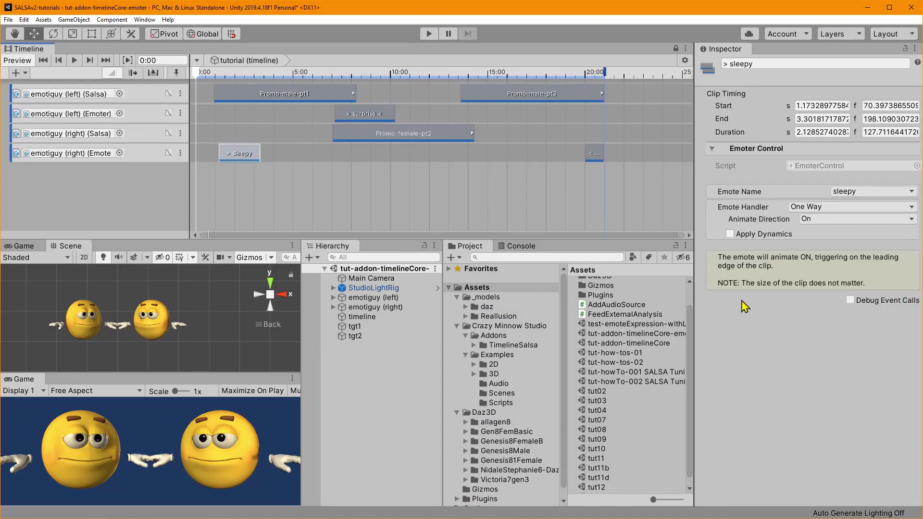
pyautogui.click(768, 239)
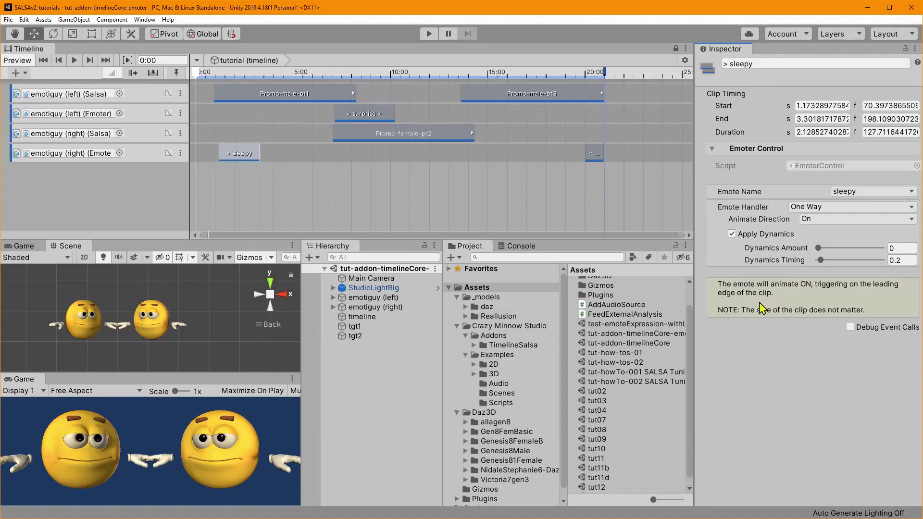
pyautogui.moveTo(821, 248); pyautogui.dragTo(826, 267)
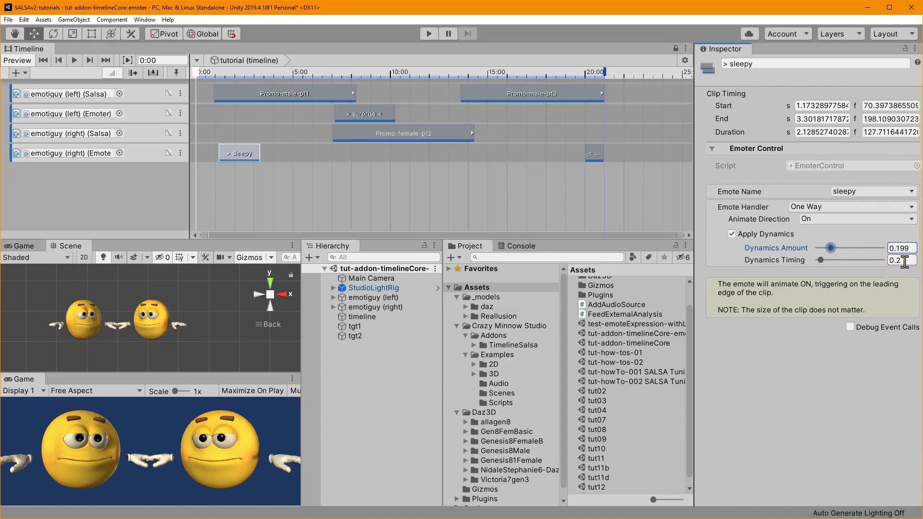
pyautogui.moveTo(831, 248); pyautogui.dragTo(832, 250)
# Preview, then push the dynamics further to Amount 0.792 and Timing 1.05, and replay
pyautogui.click(429, 34)
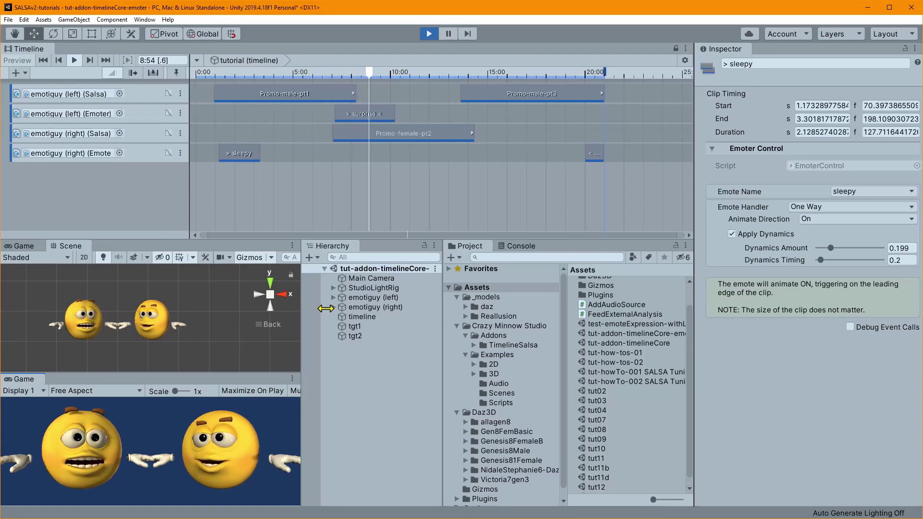
pyautogui.click(429, 33)
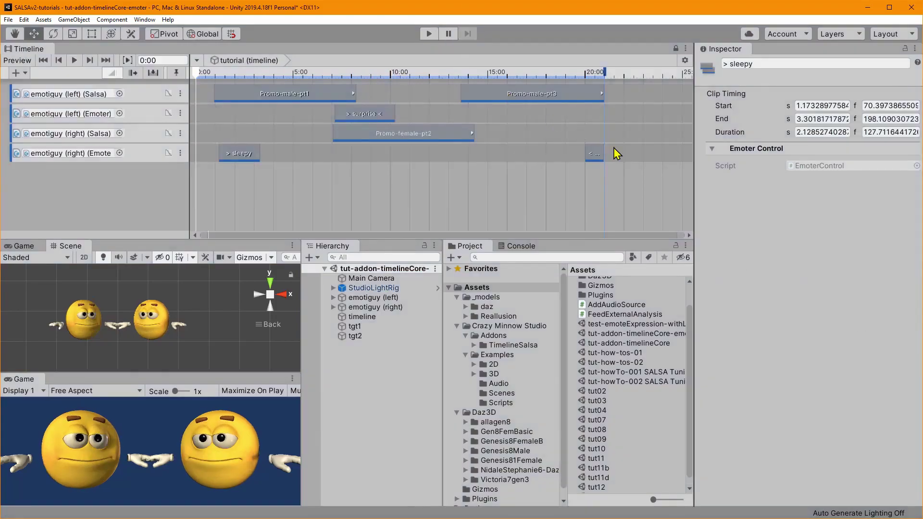
pyautogui.click(253, 158)
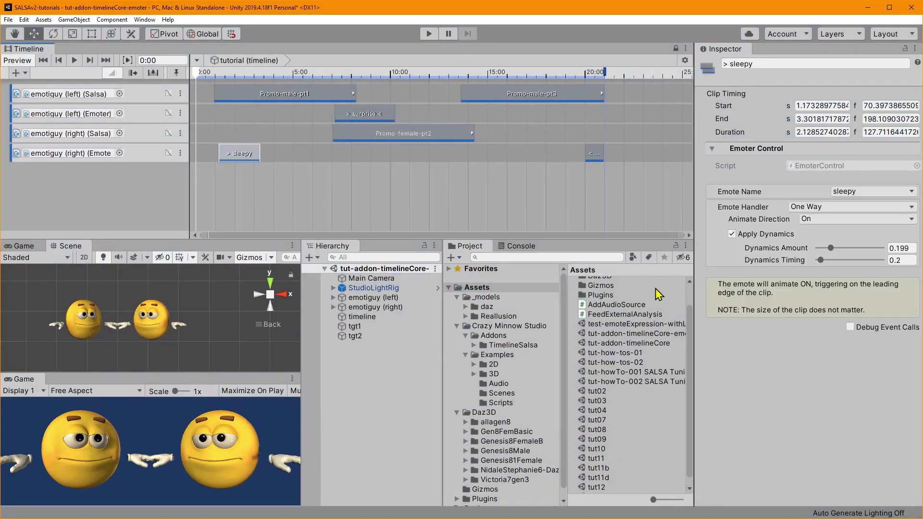
pyautogui.moveTo(831, 248)
pyautogui.mouseDown()
pyautogui.moveTo(919, 251)
pyautogui.moveTo(868, 249)
pyautogui.moveTo(832, 262)
pyautogui.mouseUp()
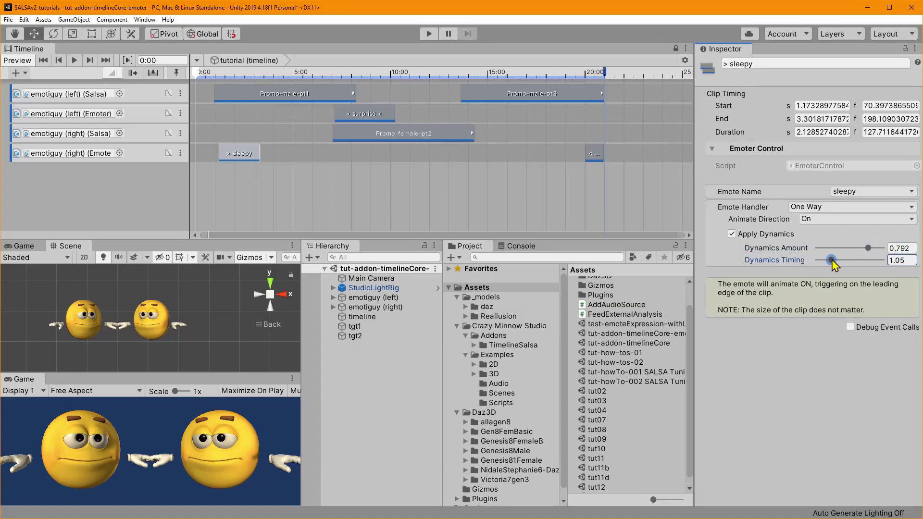
pyautogui.click(428, 34)
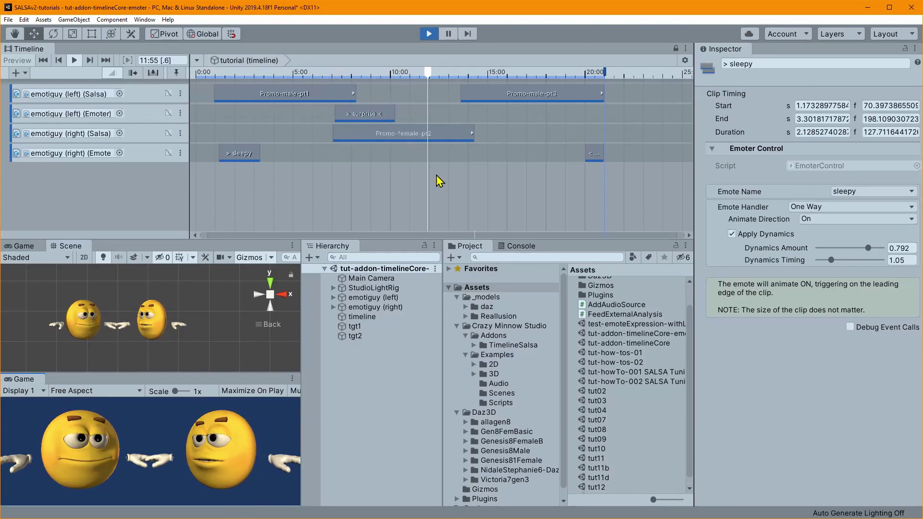
# Lower the sleepy clip's Dynamics Timing to 0.2 and Amount to 0.195, then preview it in Play mode
pyautogui.click(430, 37)
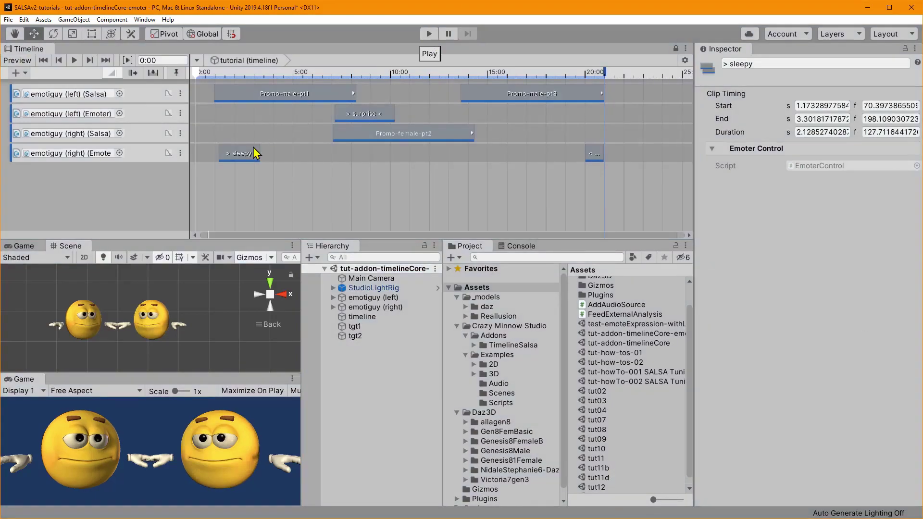
pyautogui.click(238, 155)
pyautogui.moveTo(832, 260); pyautogui.dragTo(821, 265)
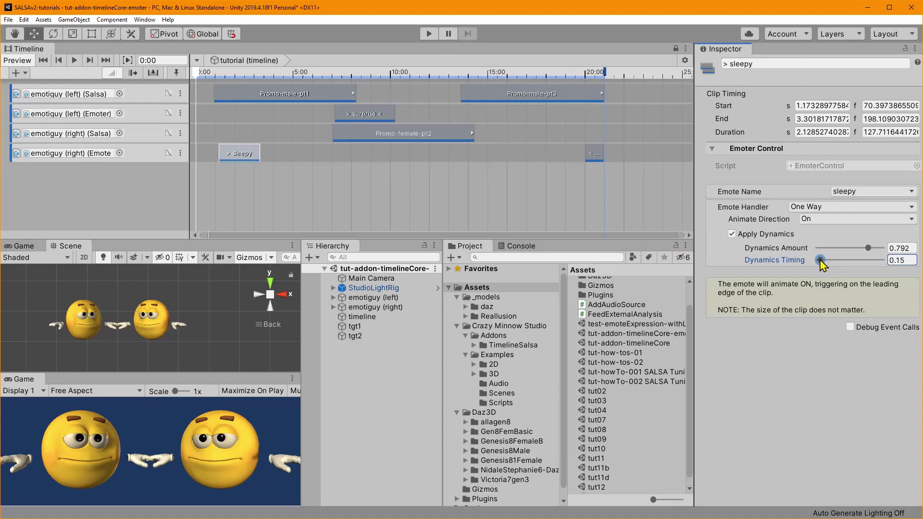
pyautogui.moveTo(868, 248); pyautogui.dragTo(831, 248)
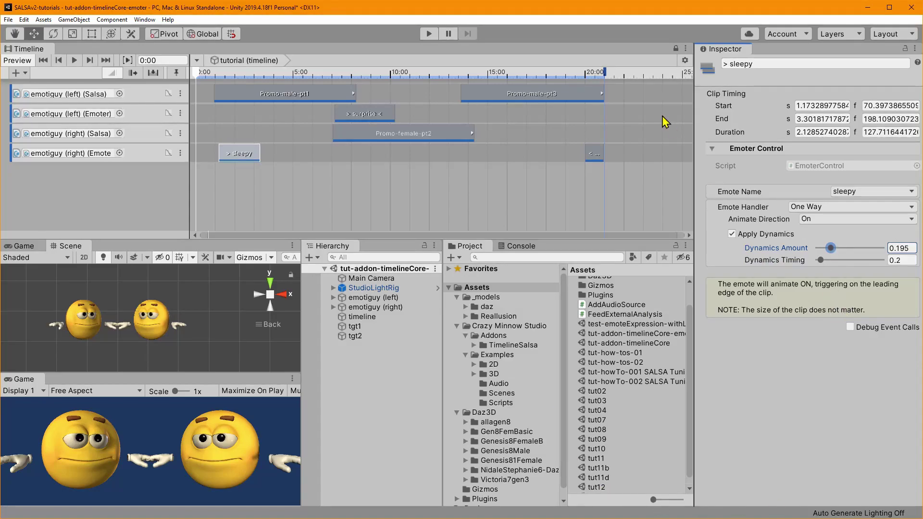
pyautogui.click(429, 33)
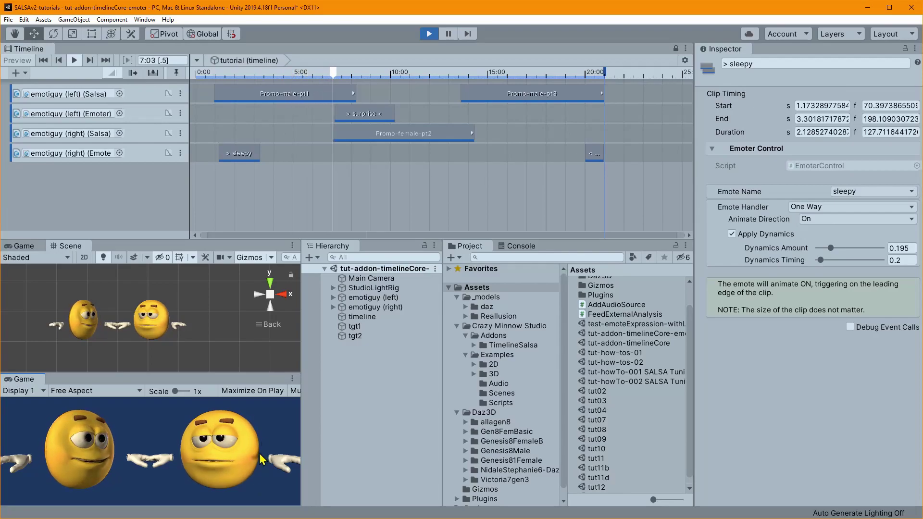
pyautogui.click(429, 33)
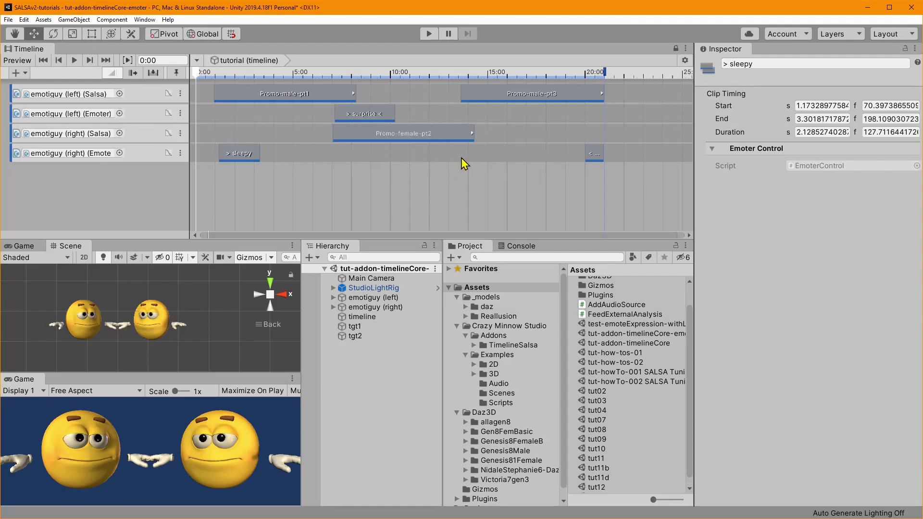
# Lengthen the surprise clip on emotiguy (left)'s track by dragging its end out
pyautogui.click(373, 118)
pyautogui.click(396, 115)
pyautogui.click(395, 116)
pyautogui.moveTo(394, 114); pyautogui.dragTo(425, 114)
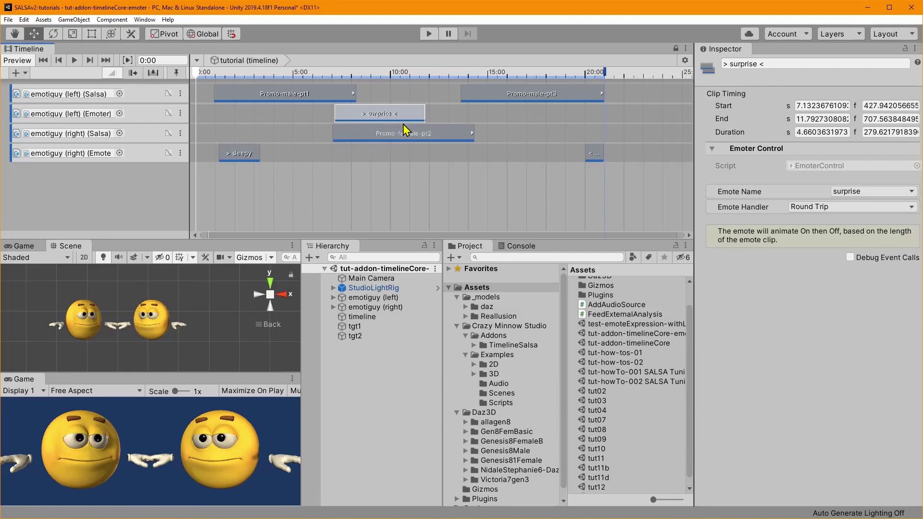
# Add an Emoter Control Track under emotiguy (left)'s first track and bind it to emotiguy (left)
pyautogui.rightClick(143, 115)
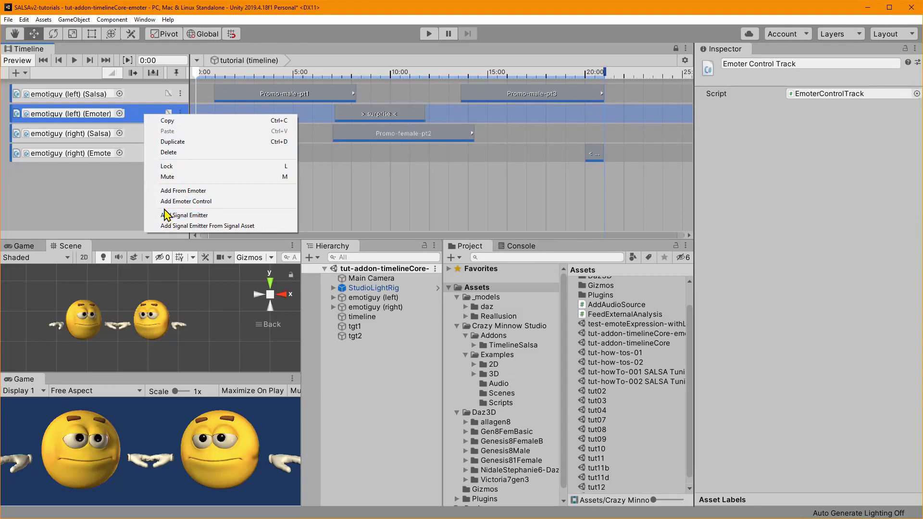
pyautogui.click(96, 175)
pyautogui.rightClick(99, 179)
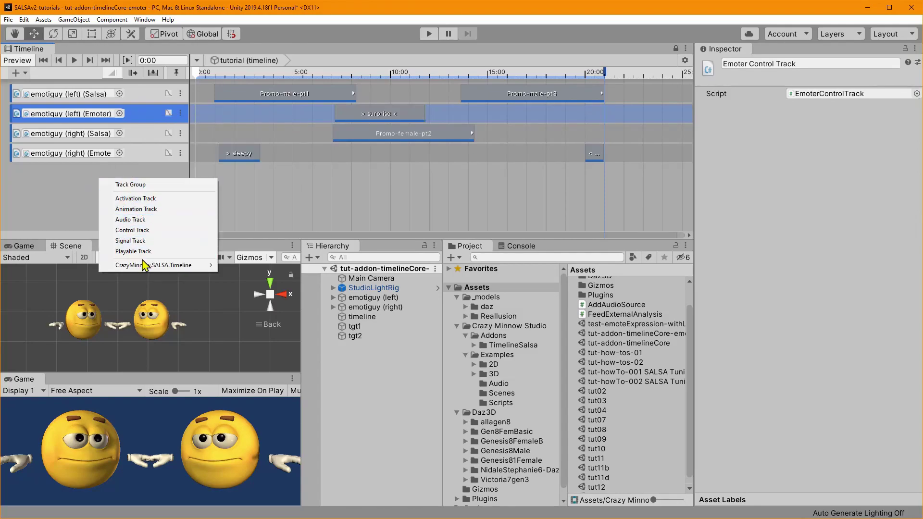
pyautogui.moveTo(147, 265)
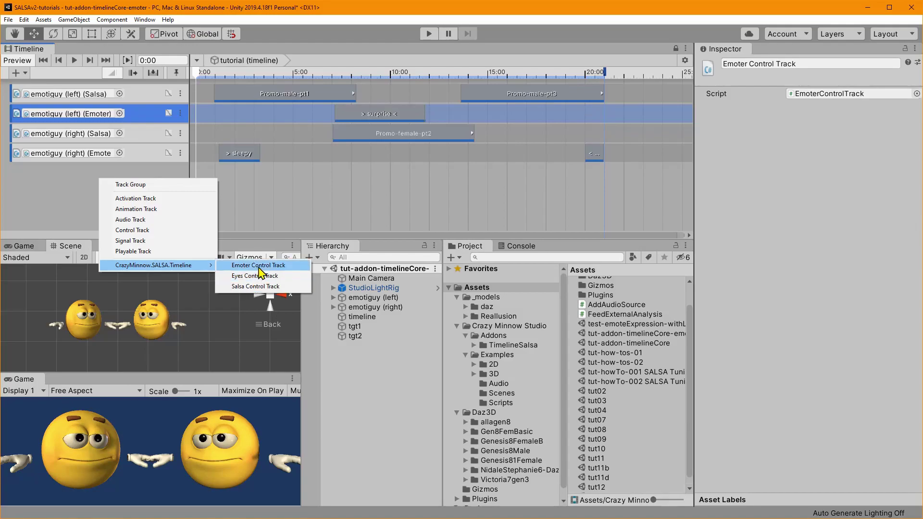
pyautogui.click(259, 265)
pyautogui.moveTo(12, 168); pyautogui.dragTo(11, 124)
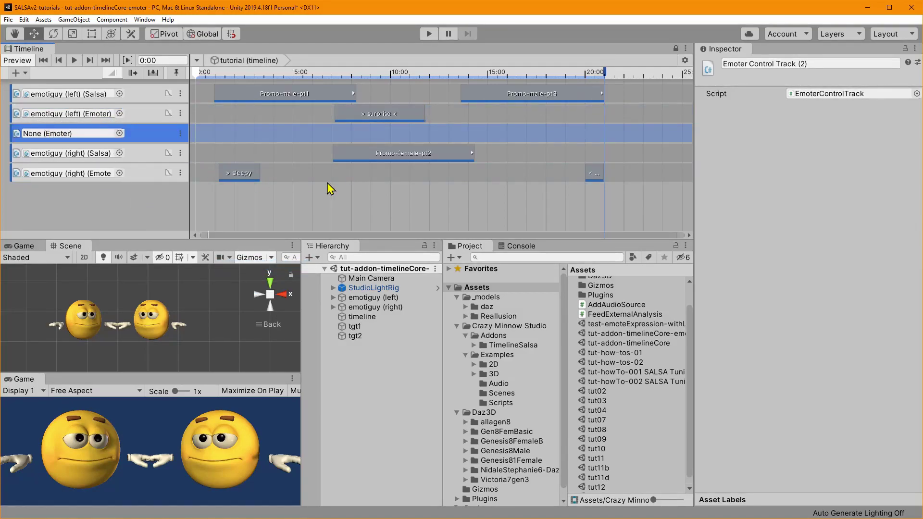
pyautogui.moveTo(390, 300); pyautogui.dragTo(99, 134)
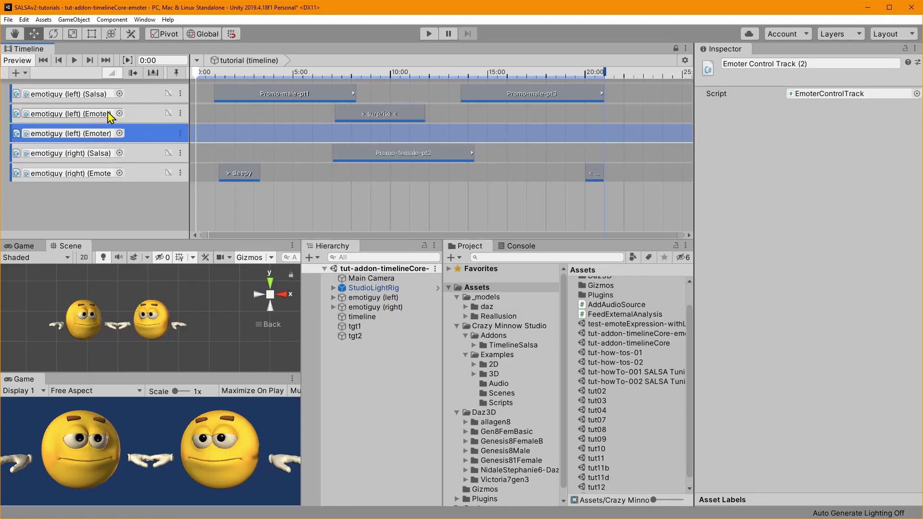
# Add an Emoter Control clip to the new emotiguy (left) track and adjust its position and length
pyautogui.rightClick(380, 130)
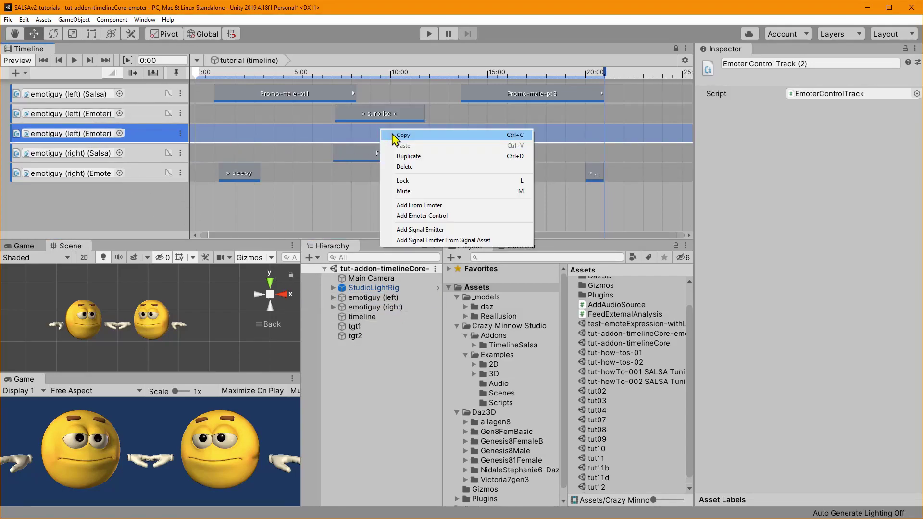
pyautogui.click(432, 216)
pyautogui.moveTo(389, 131); pyautogui.dragTo(388, 131)
pyautogui.click(884, 192)
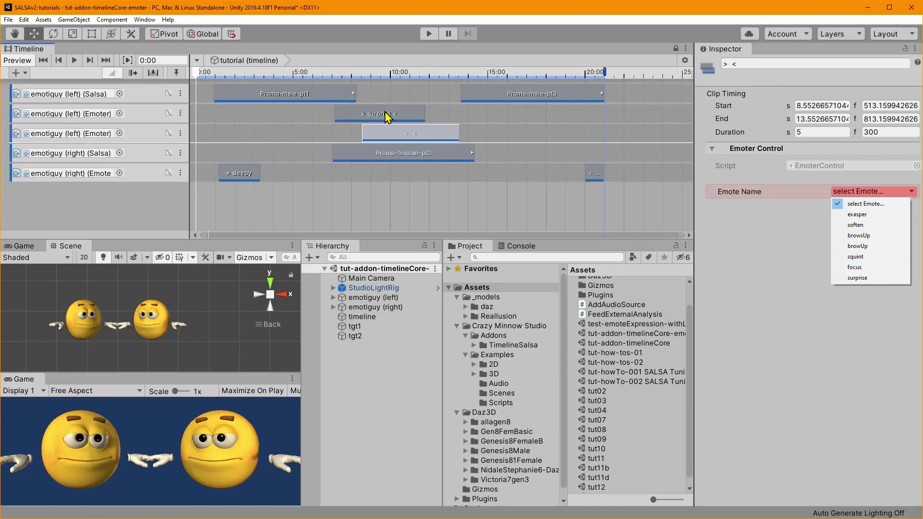
pyautogui.click(404, 131)
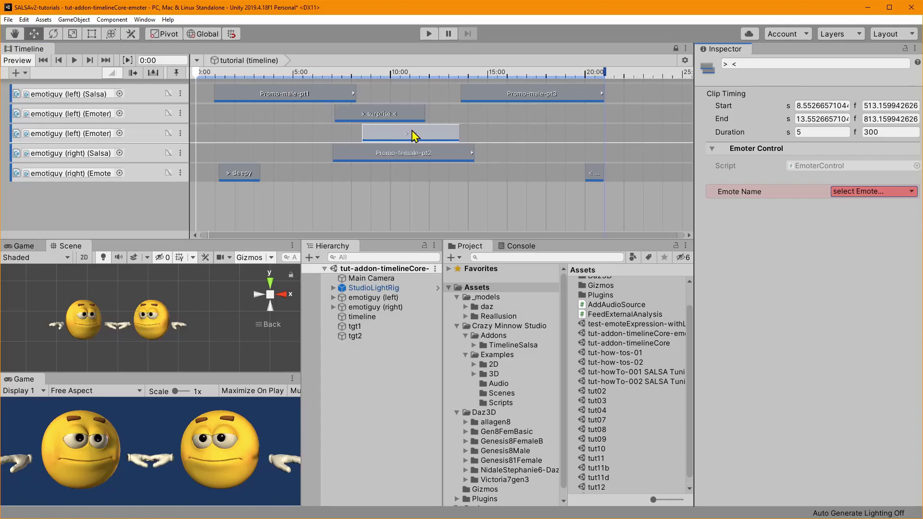
pyautogui.moveTo(408, 132); pyautogui.dragTo(408, 133)
pyautogui.moveTo(468, 133); pyautogui.dragTo(402, 133)
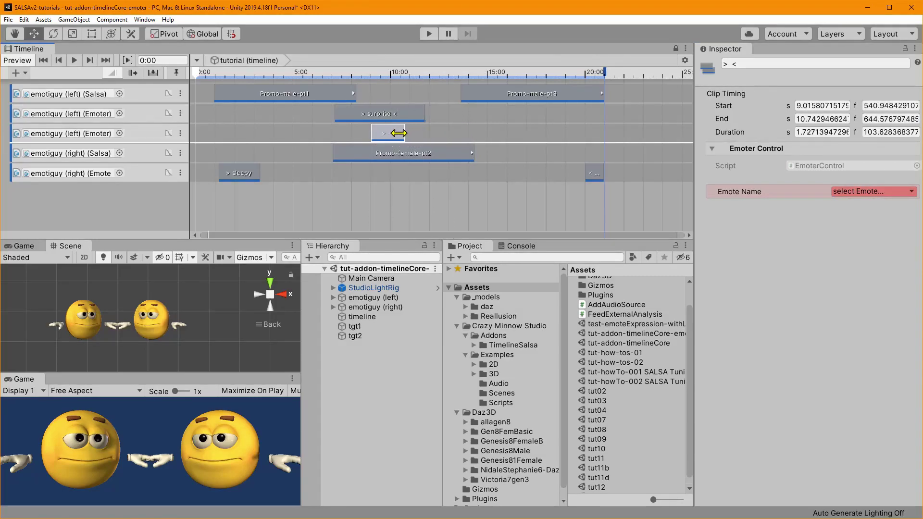
# Set the clip's emote to browsUp and resize it to span about 8.86–10.87 s
pyautogui.click(873, 191)
pyautogui.click(874, 241)
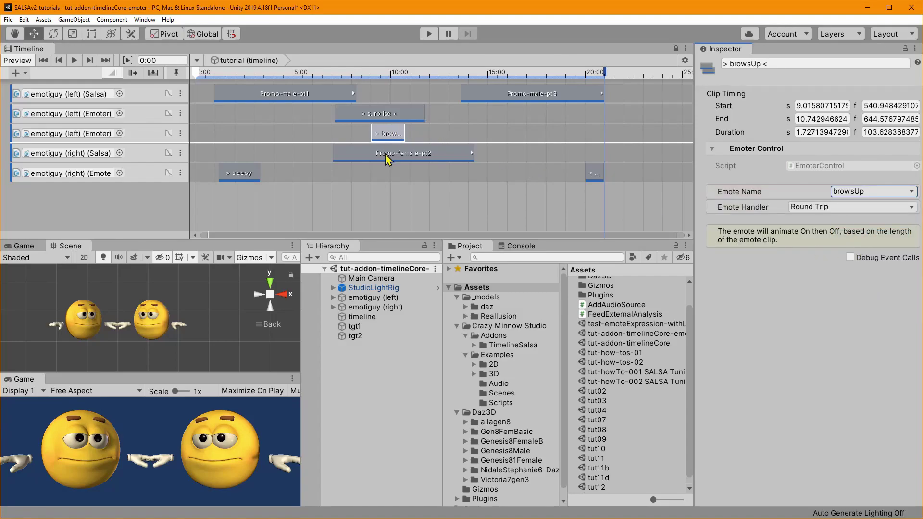
pyautogui.moveTo(404, 133); pyautogui.dragTo(452, 134)
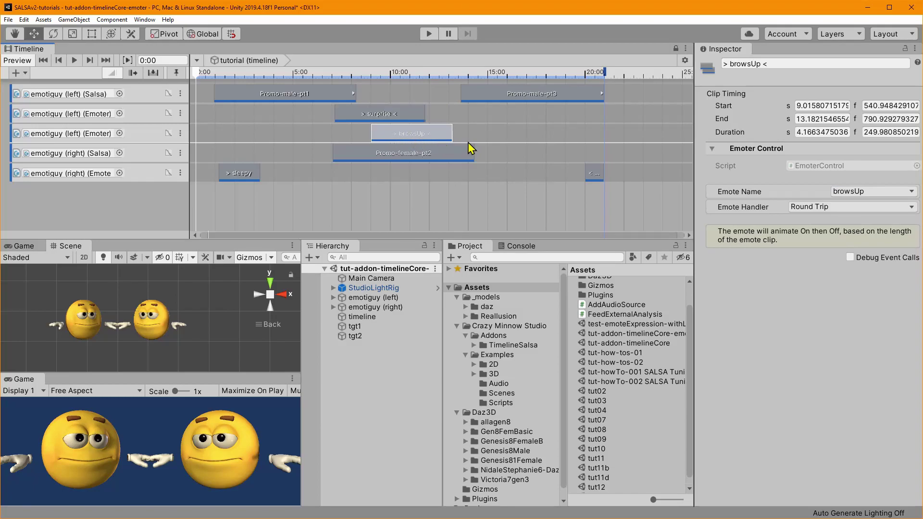
pyautogui.moveTo(451, 134); pyautogui.dragTo(387, 136)
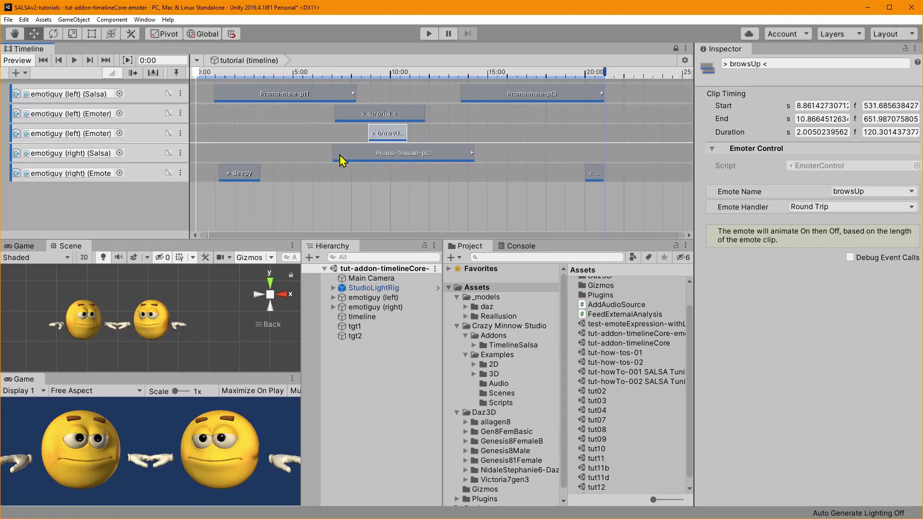
pyautogui.click(428, 34)
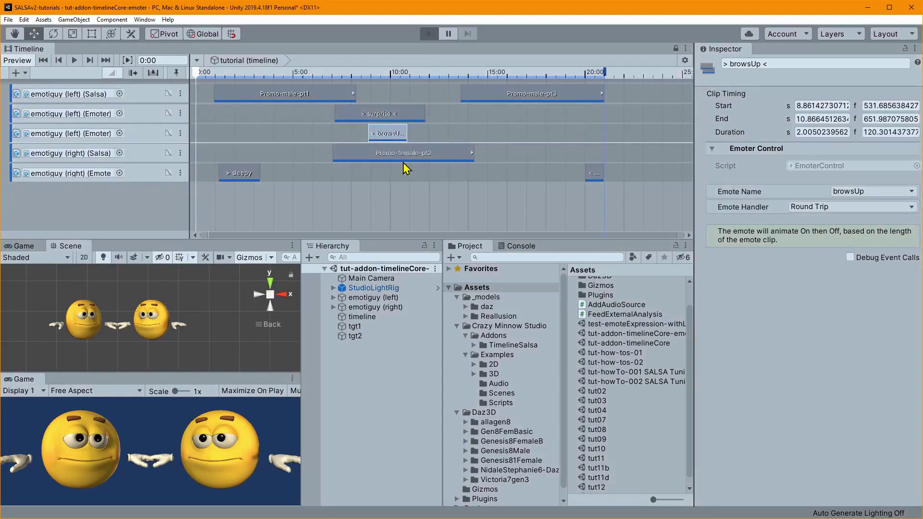
pyautogui.hotkey('ctrl', 'p')
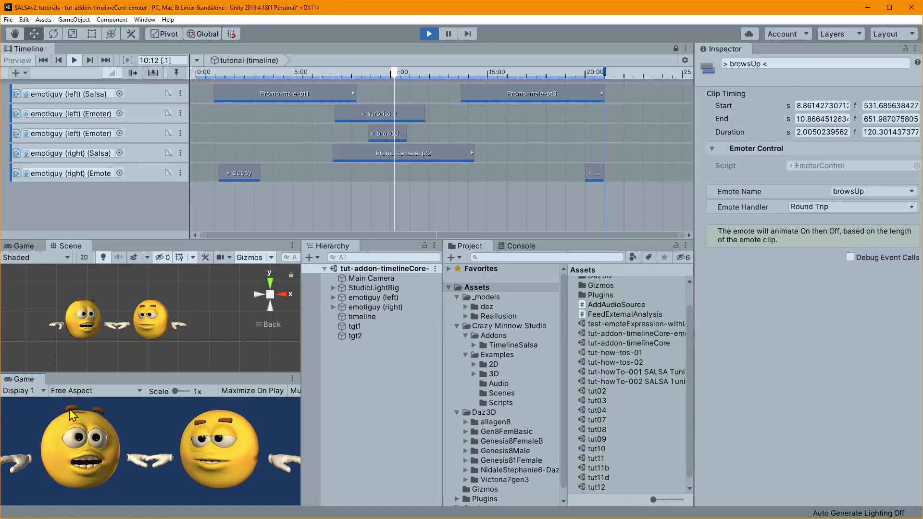
pyautogui.click(427, 34)
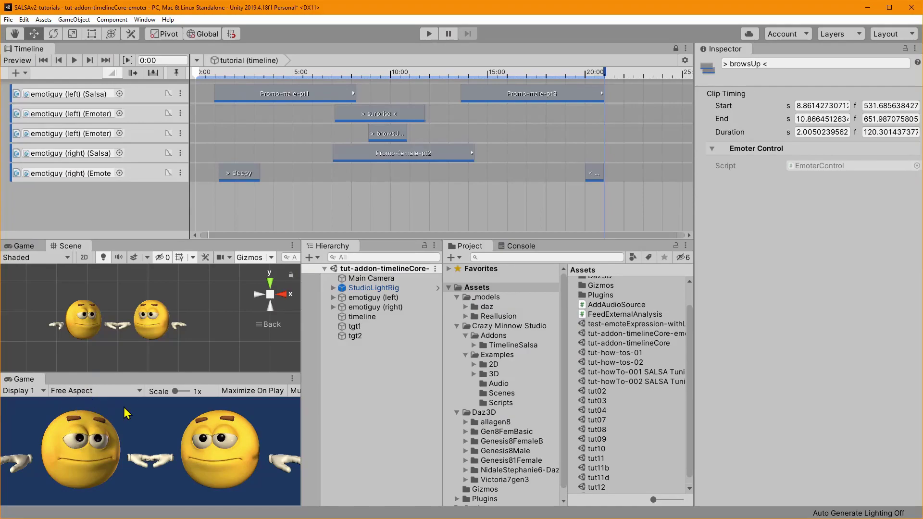
pyautogui.click(388, 133)
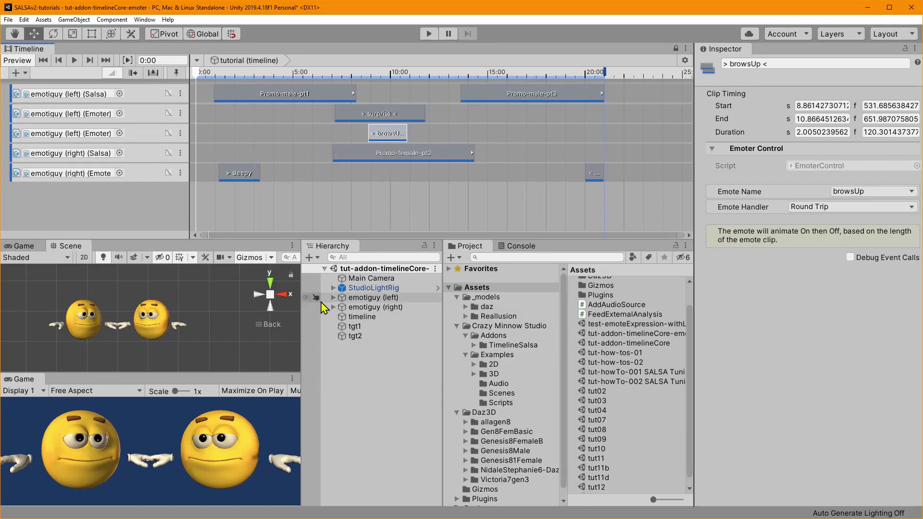
# Add a new emote to emotiguy (left) with component 0 set to head_TongueOut, and preview it
pyautogui.click(374, 298)
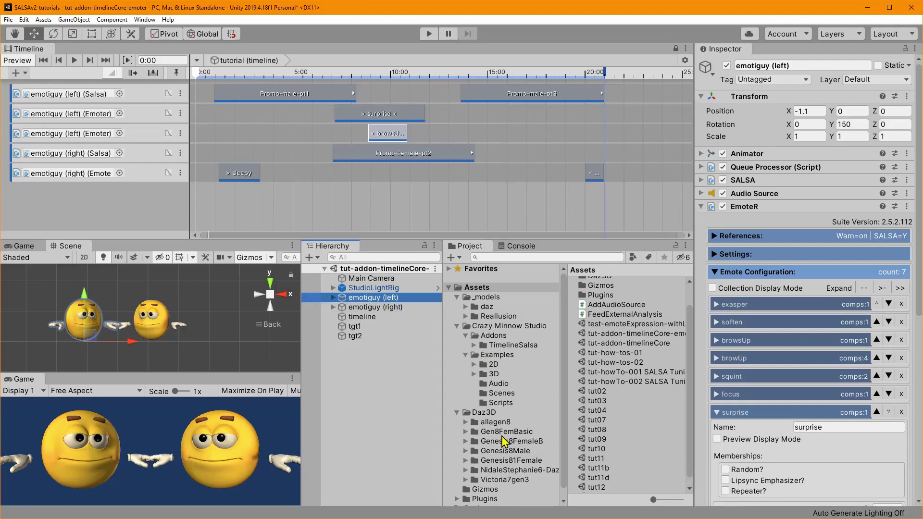
pyautogui.scroll(-10, 748, 405)
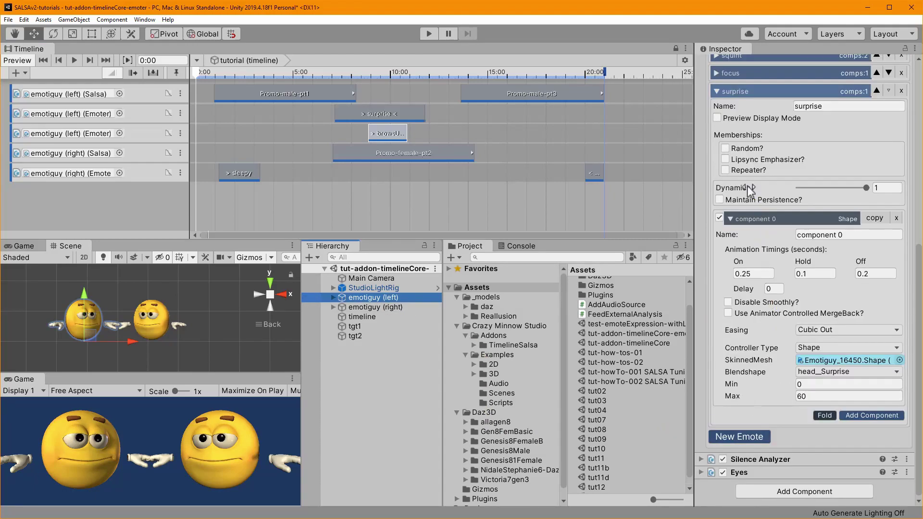
pyautogui.click(723, 93)
pyautogui.click(733, 429)
pyautogui.scroll(-7, 751, 417)
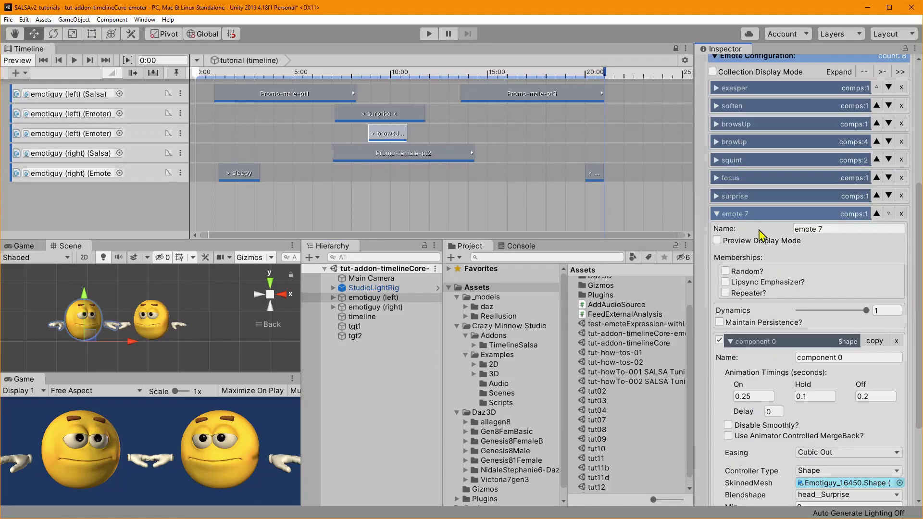
pyautogui.scroll(-3, 807, 431)
pyautogui.click(824, 390)
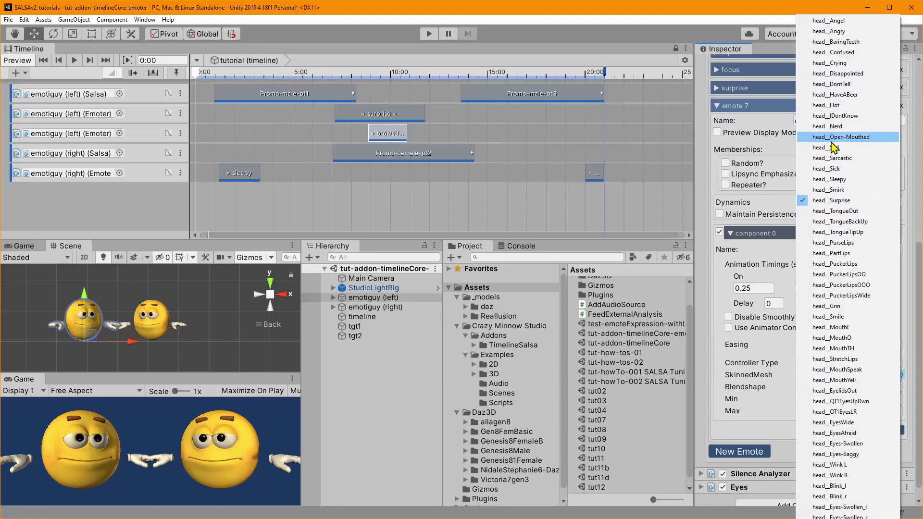
pyautogui.click(834, 212)
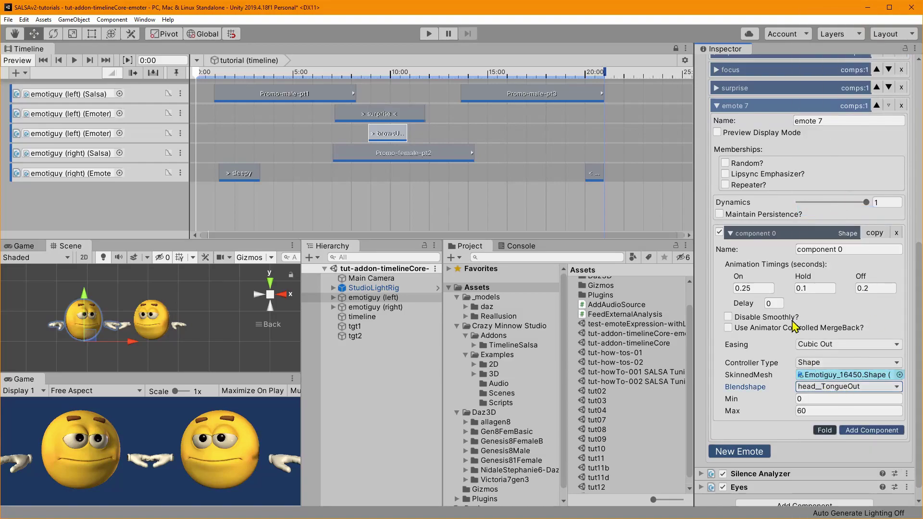
pyautogui.click(719, 133)
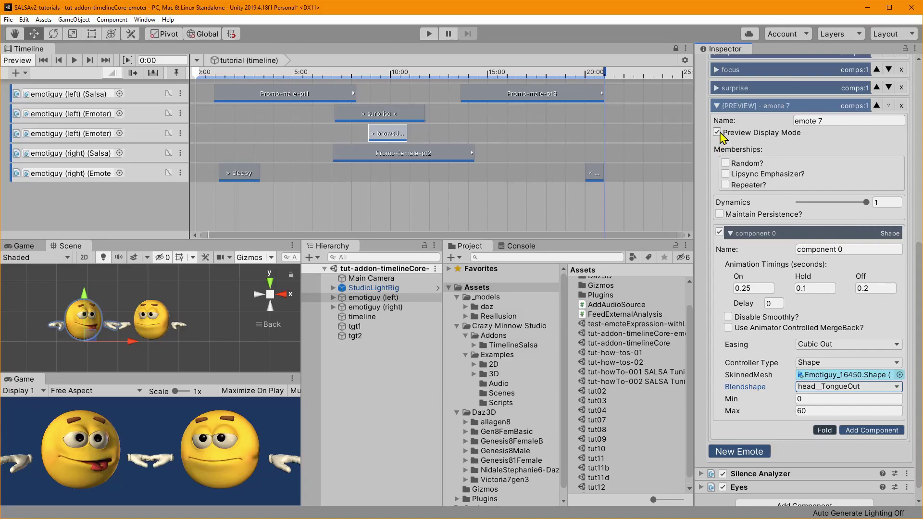
pyautogui.click(718, 134)
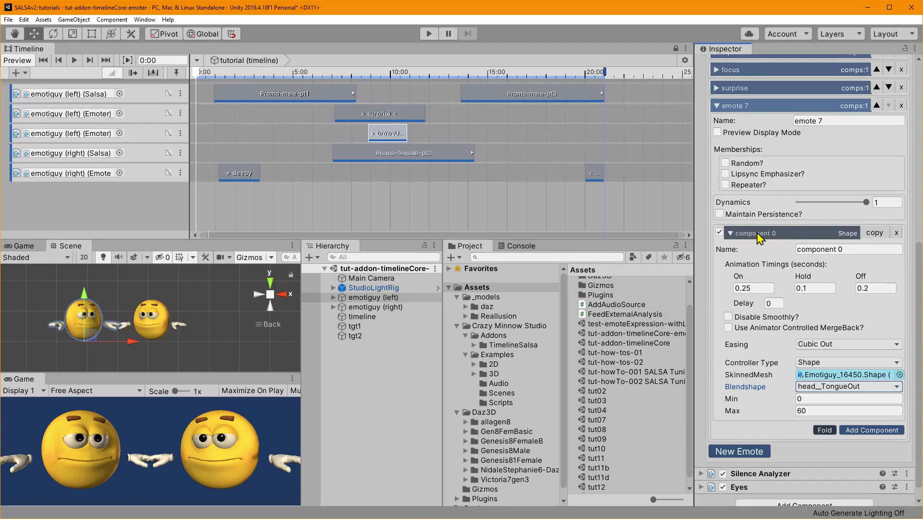
# Add a head_MouthO component to the new emote, preview it, and rename it 'tongue'
pyautogui.click(864, 434)
pyautogui.click(848, 372)
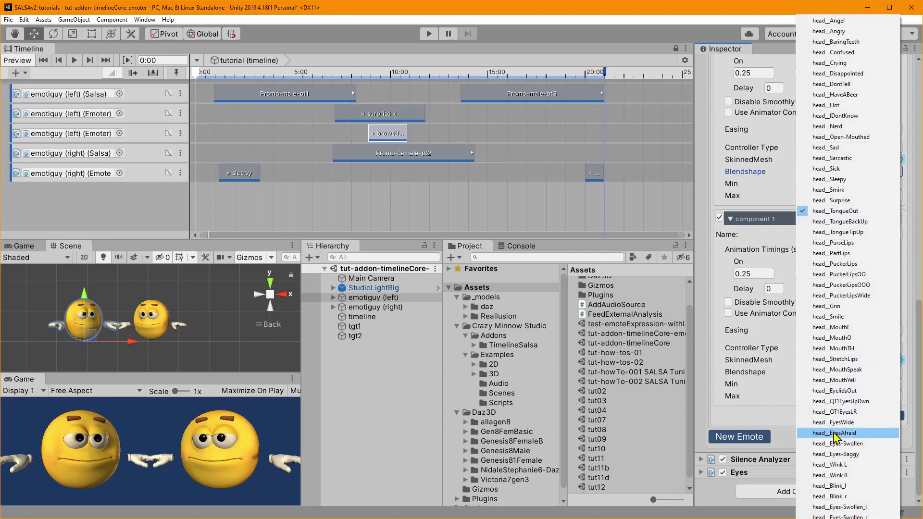
pyautogui.click(841, 338)
pyautogui.scroll(3, 772, 179)
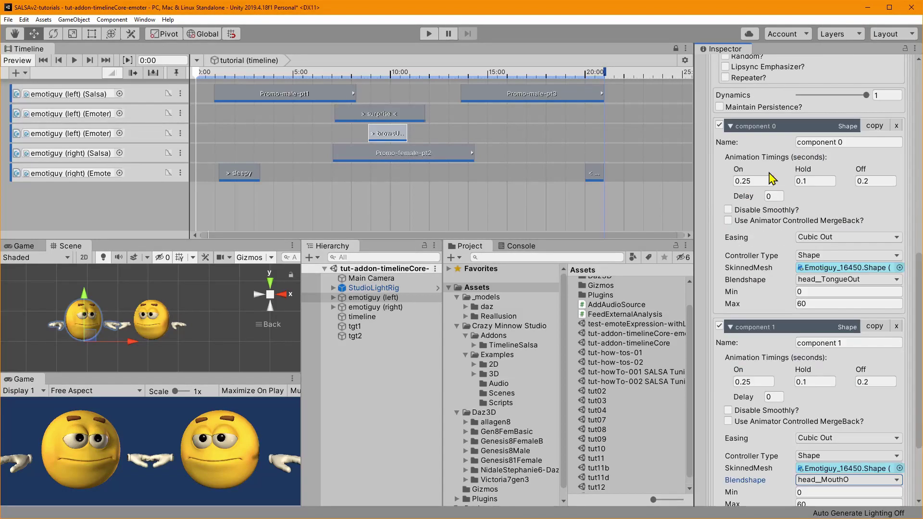
pyautogui.scroll(5, 741, 128)
pyautogui.click(717, 242)
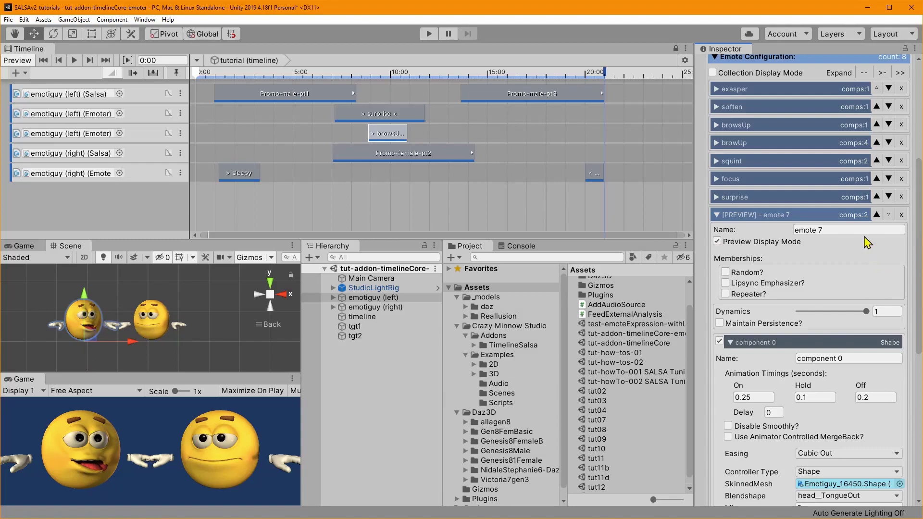
pyautogui.click(824, 231)
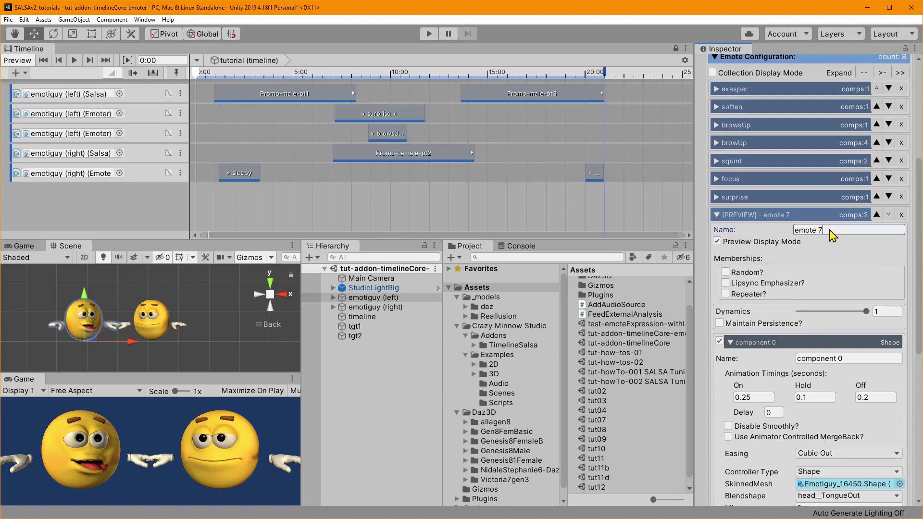
pyautogui.write('tongue')
pyautogui.click(716, 215)
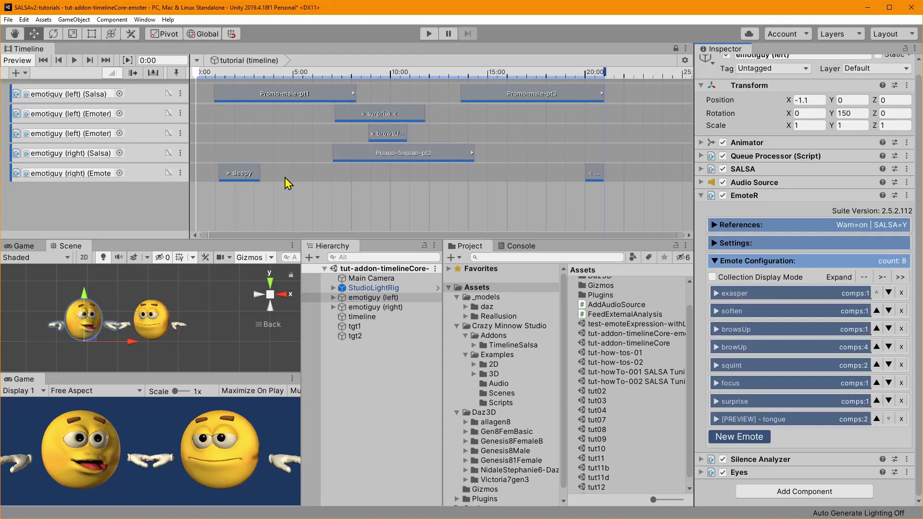
# Switch the browsUp clip's Emote Name to tongue
pyautogui.click(391, 134)
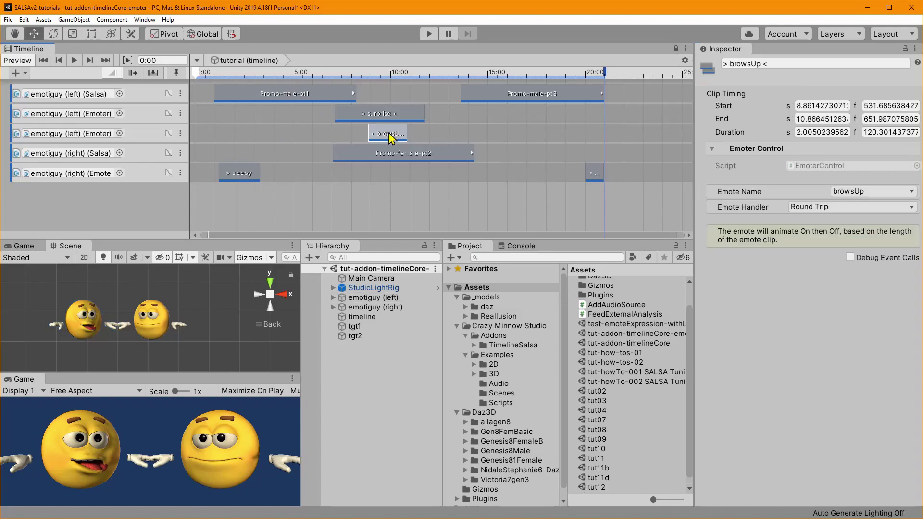
pyautogui.click(859, 191)
pyautogui.click(869, 280)
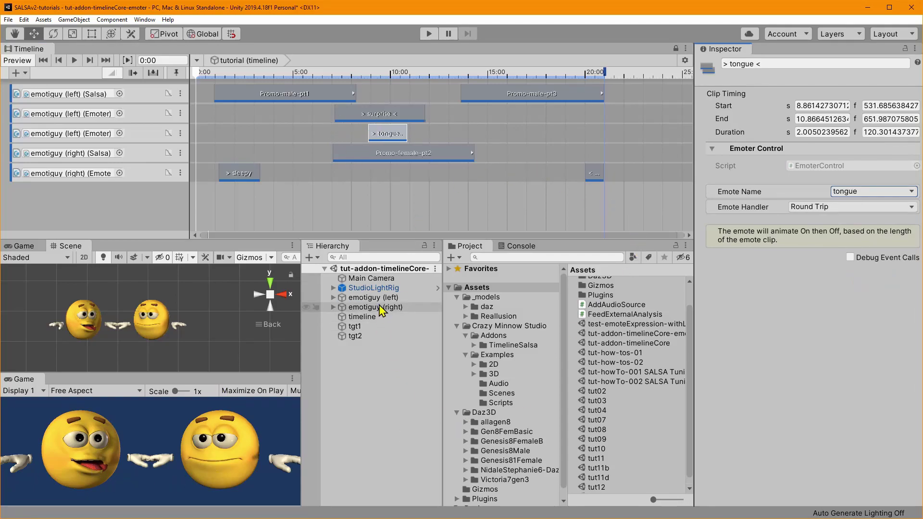
# Review and collapse emotiguy (left)'s emote list, then reselect the tongue clip
pyautogui.click(374, 298)
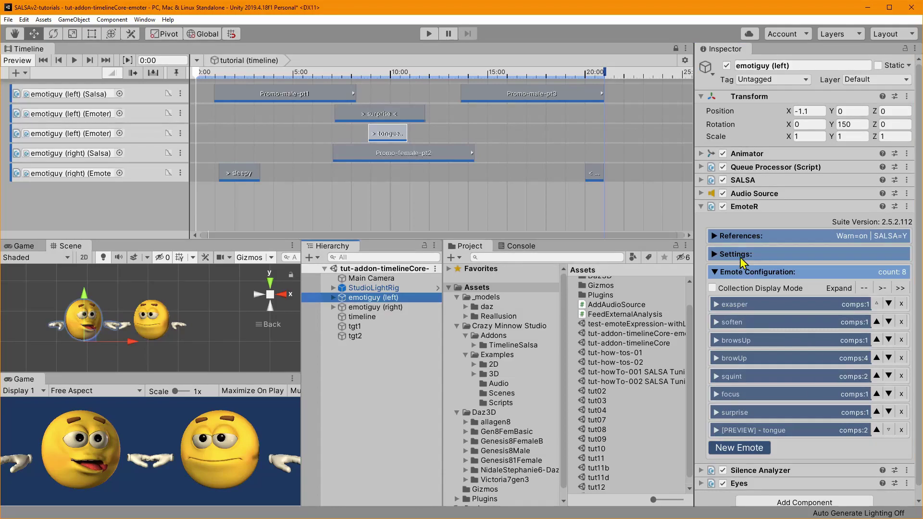
pyautogui.click(723, 290)
pyautogui.scroll(-5, 778, 396)
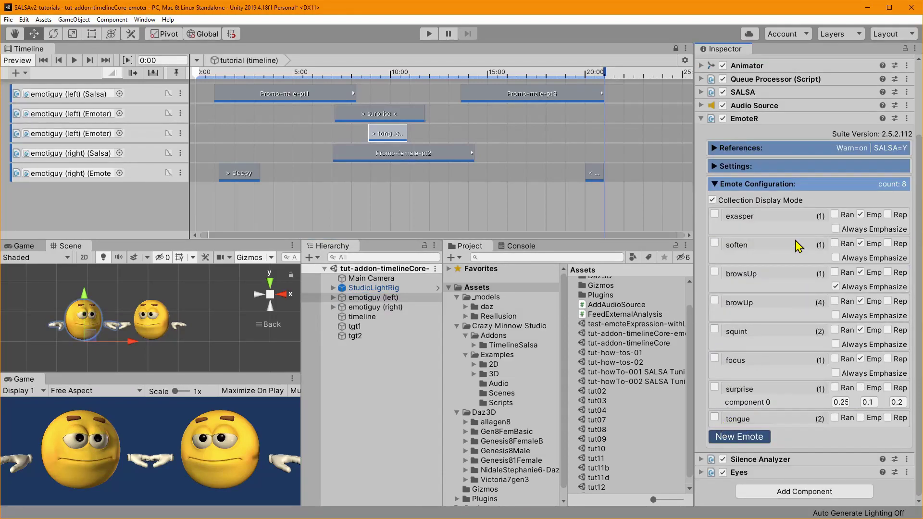
pyautogui.click(758, 390)
pyautogui.click(715, 196)
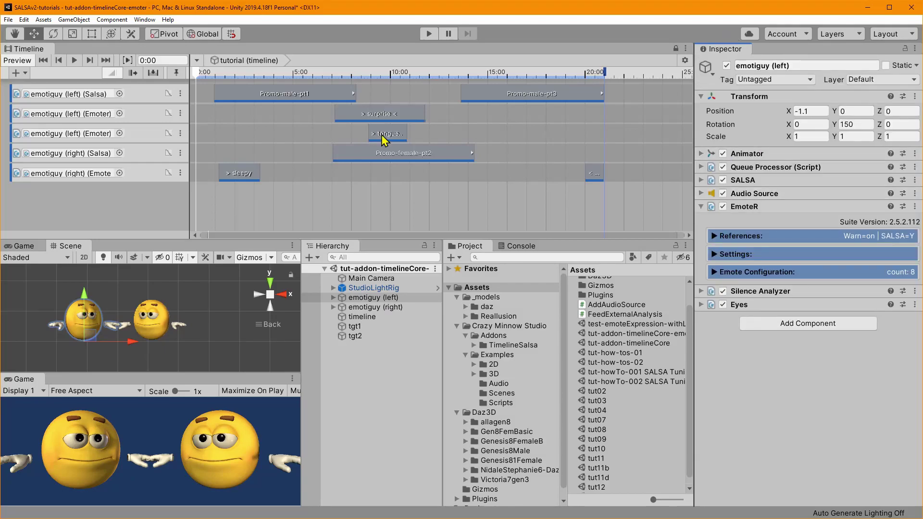
pyautogui.click(387, 133)
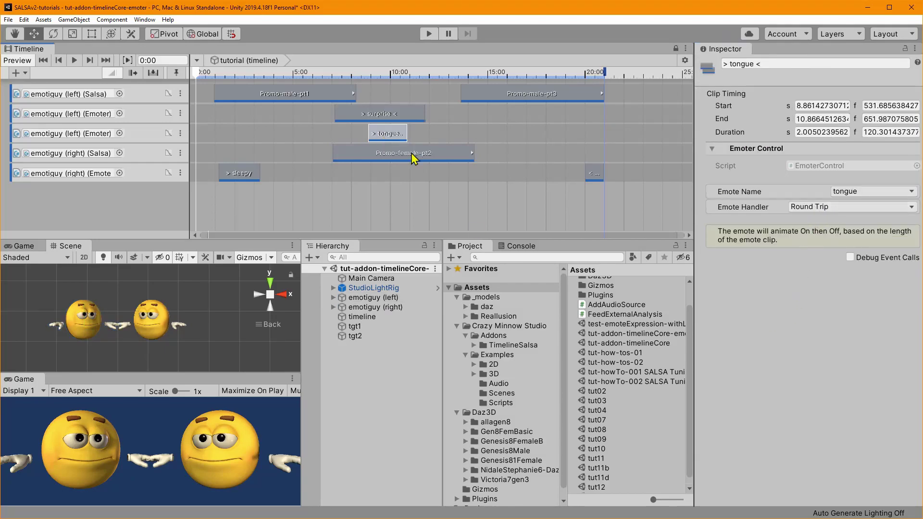
# Preview the emotes in Play mode, then select emotiguy (right)'s opening sleepy clip to show its One Way settings
pyautogui.click(427, 32)
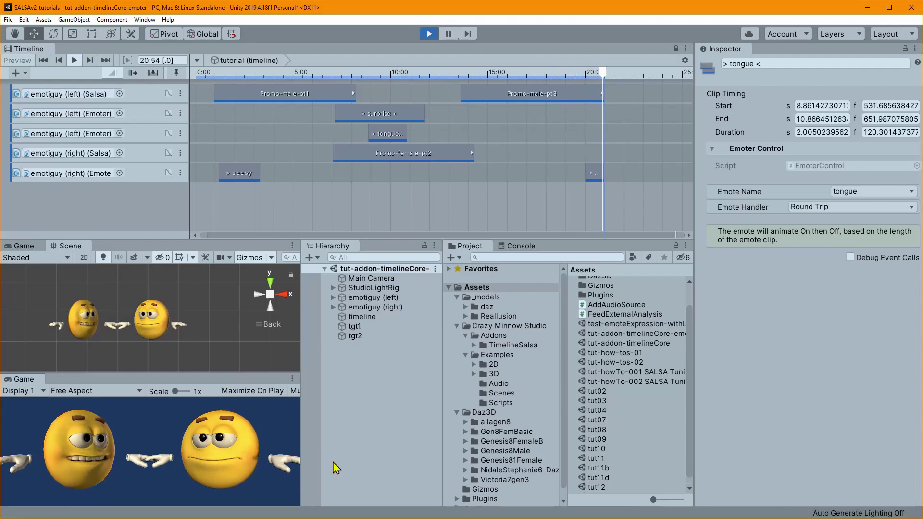
pyautogui.click(429, 34)
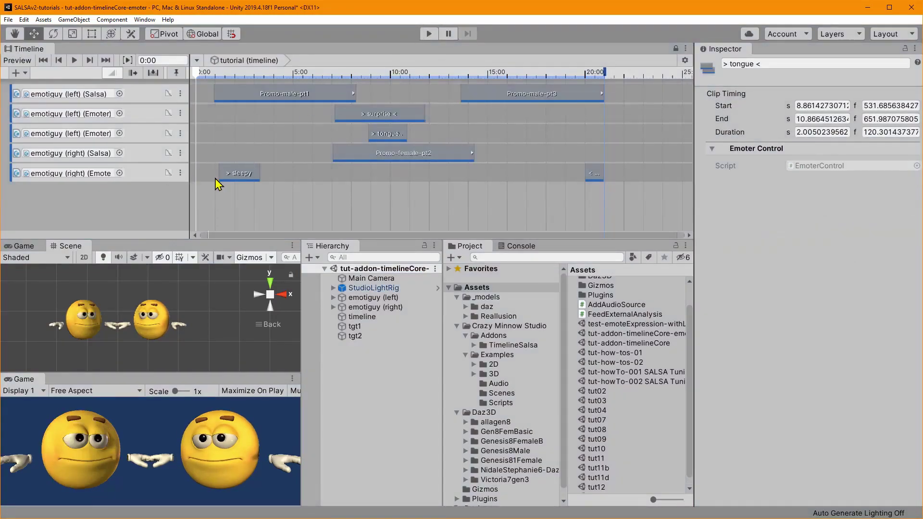
pyautogui.click(243, 175)
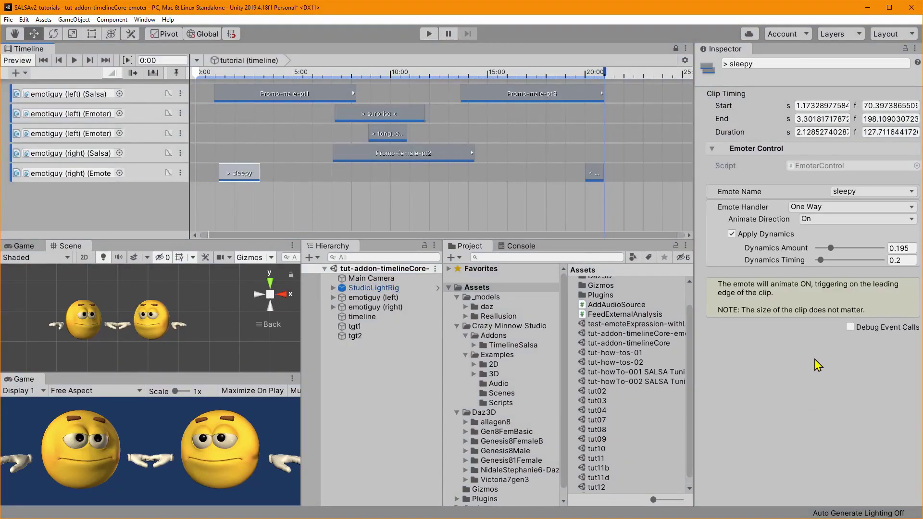